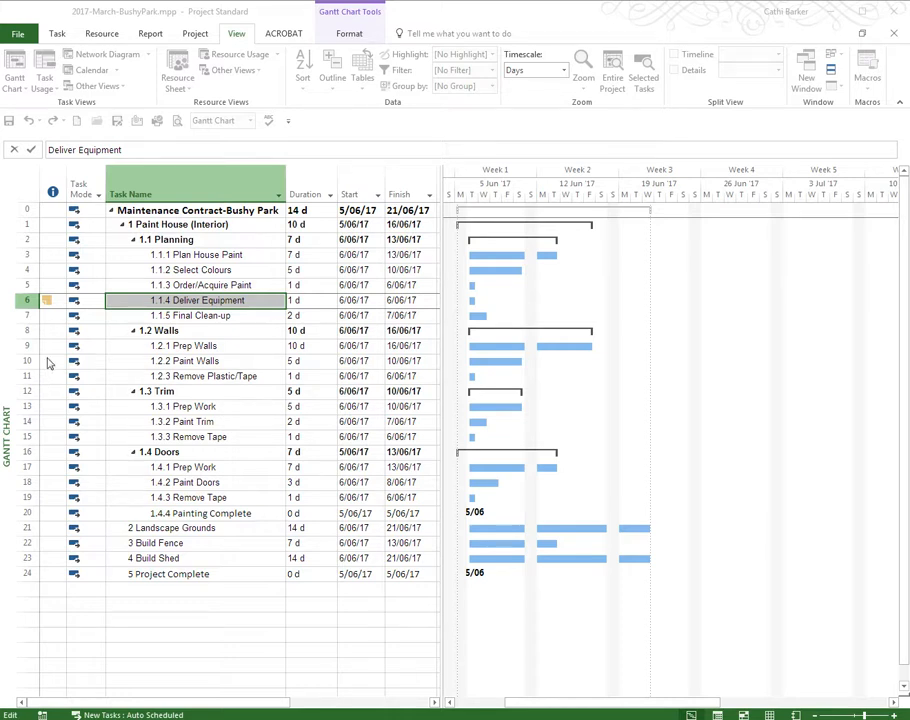
{"action": "left_click", "coordinate": [220, 303]}
{"action": "key", "text": "Return"}
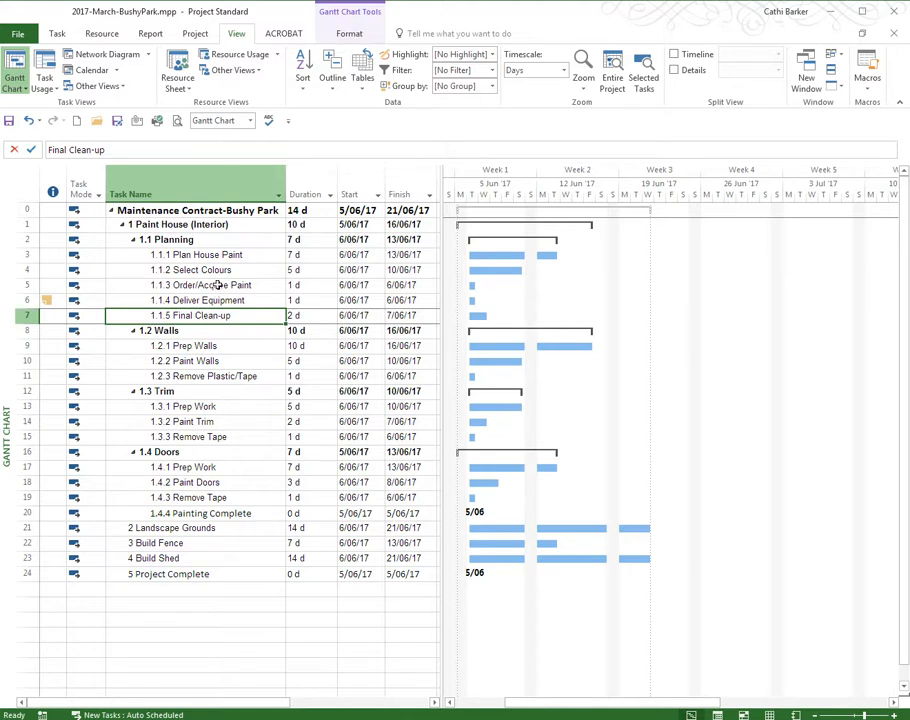
{"action": "key", "text": "alt+F4"}
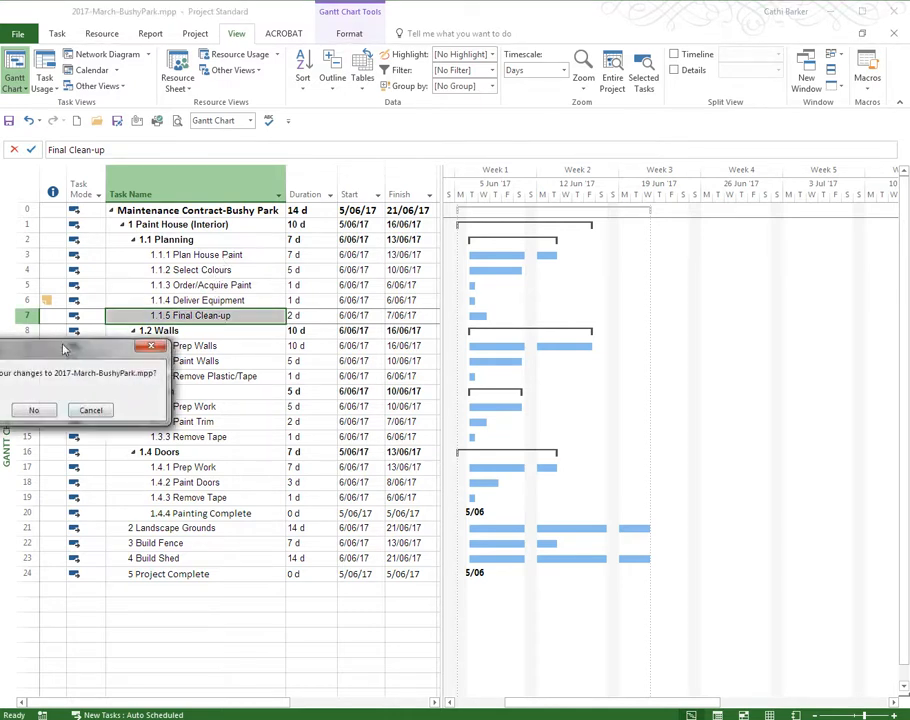
{"action": "left_click_drag", "start_coordinate": [66, 348], "coordinate": [199, 362]}
{"action": "left_click", "coordinate": [116, 427]}
Link the five Planning subtasks, Plan House Paint through Final Clean-up, in sequence and widen the table to show the Predecessors column
{"action": "mouse_move", "coordinate": [173, 255]}
{"action": "left_mouse_down"}
{"action": "mouse_move", "coordinate": [197, 266]}
{"action": "mouse_move", "coordinate": [212, 317]}
{"action": "left_mouse_up"}
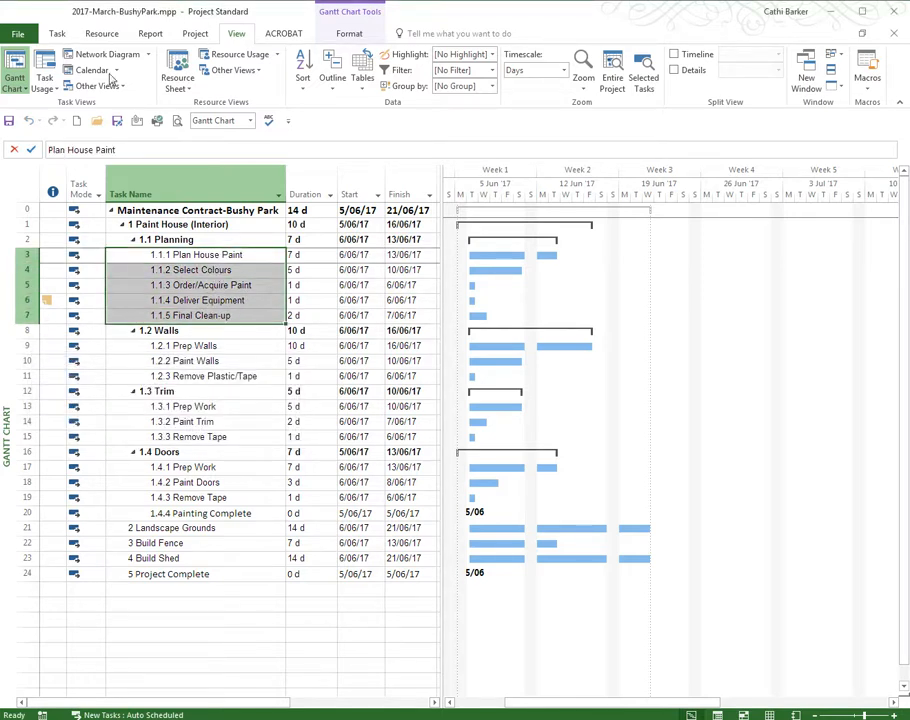
{"action": "left_click", "coordinate": [54, 33]}
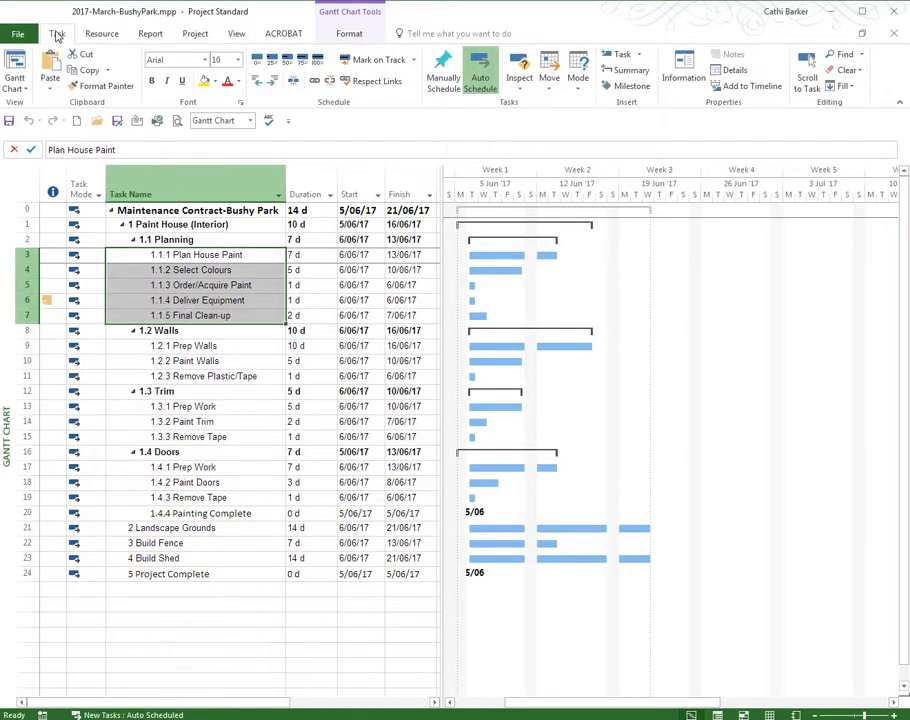
{"action": "left_click", "coordinate": [314, 84]}
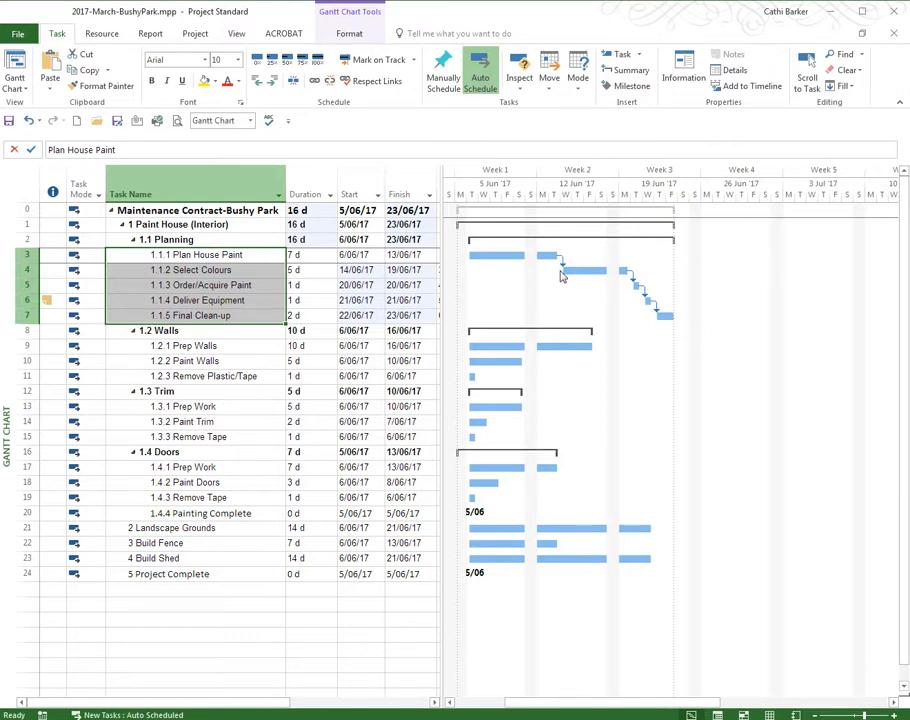
{"action": "left_click_drag", "start_coordinate": [441, 266], "coordinate": [513, 270]}
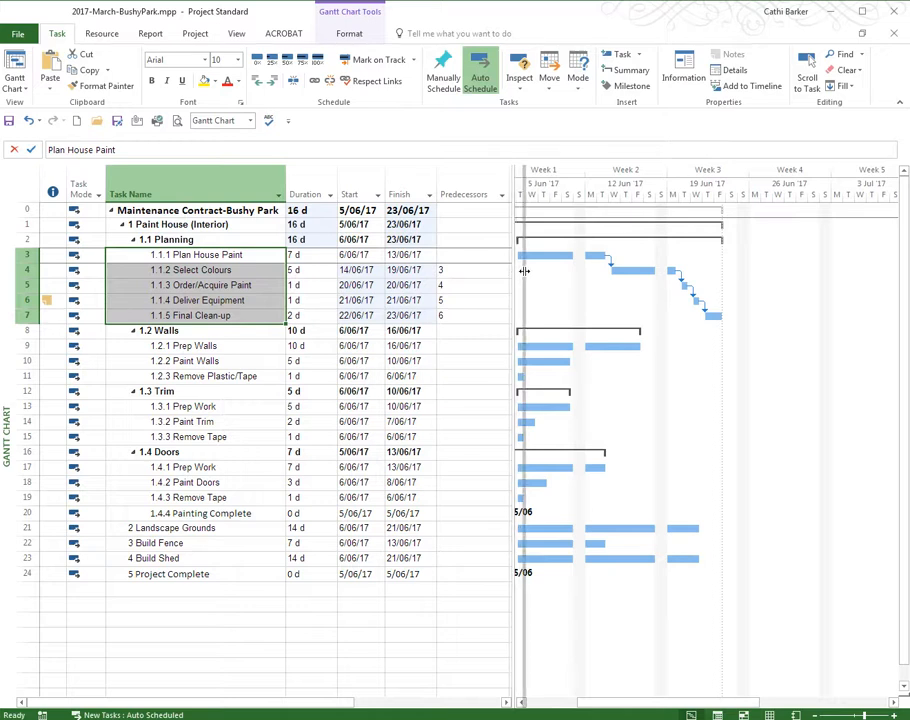
Remove the links between the five Planning subtasks, Plan House Paint through Final Clean-up
{"action": "left_click", "coordinate": [237, 269]}
{"action": "left_click", "coordinate": [238, 255]}
{"action": "left_click_drag", "start_coordinate": [238, 255], "coordinate": [238, 317]}
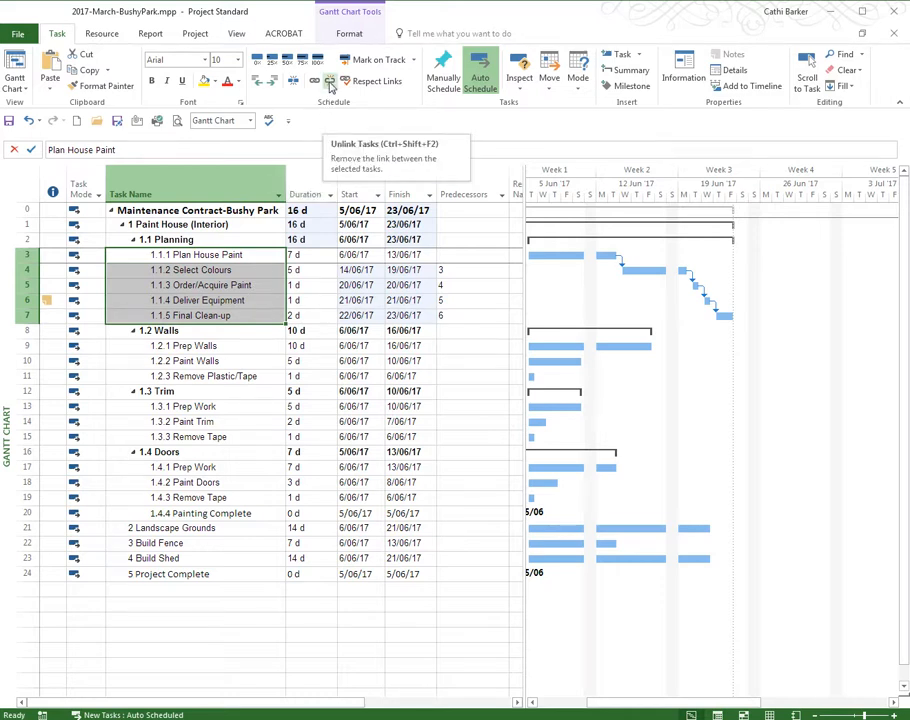
{"action": "left_click", "coordinate": [330, 87]}
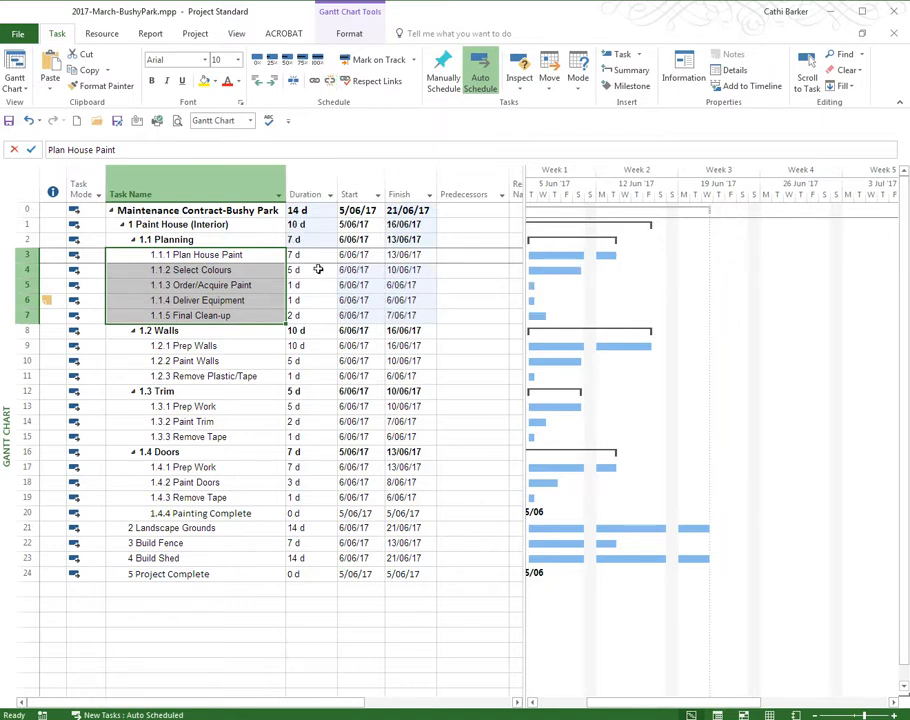
Link the subtasks from Plan House Paint through Final Clean-up in sequence again
{"action": "left_click", "coordinate": [248, 259]}
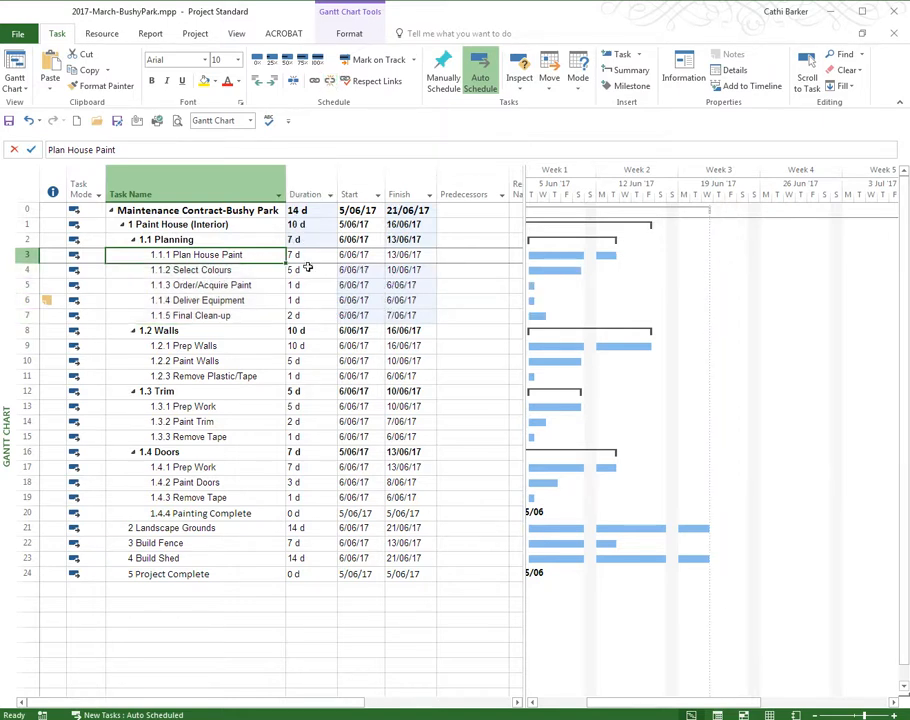
{"action": "left_click", "coordinate": [255, 282]}
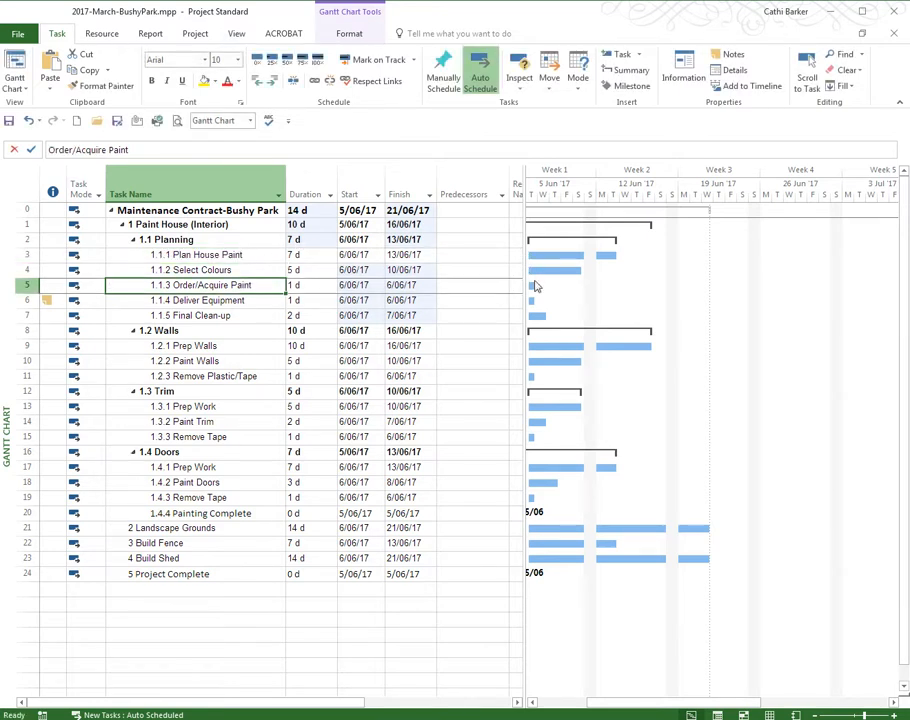
{"action": "left_click_drag", "start_coordinate": [234, 257], "coordinate": [236, 315]}
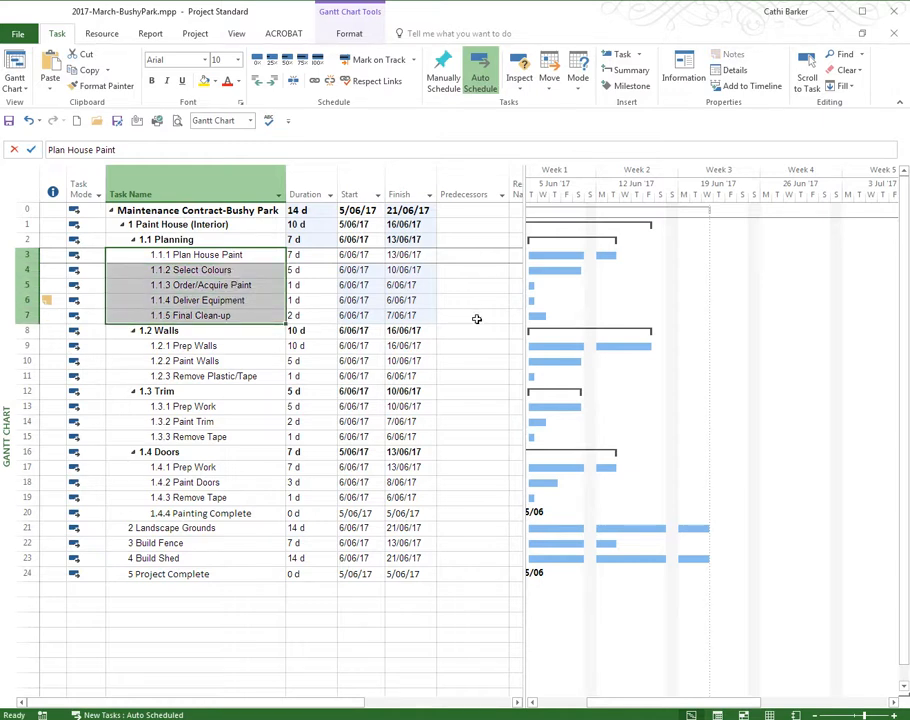
{"action": "left_click", "coordinate": [313, 80]}
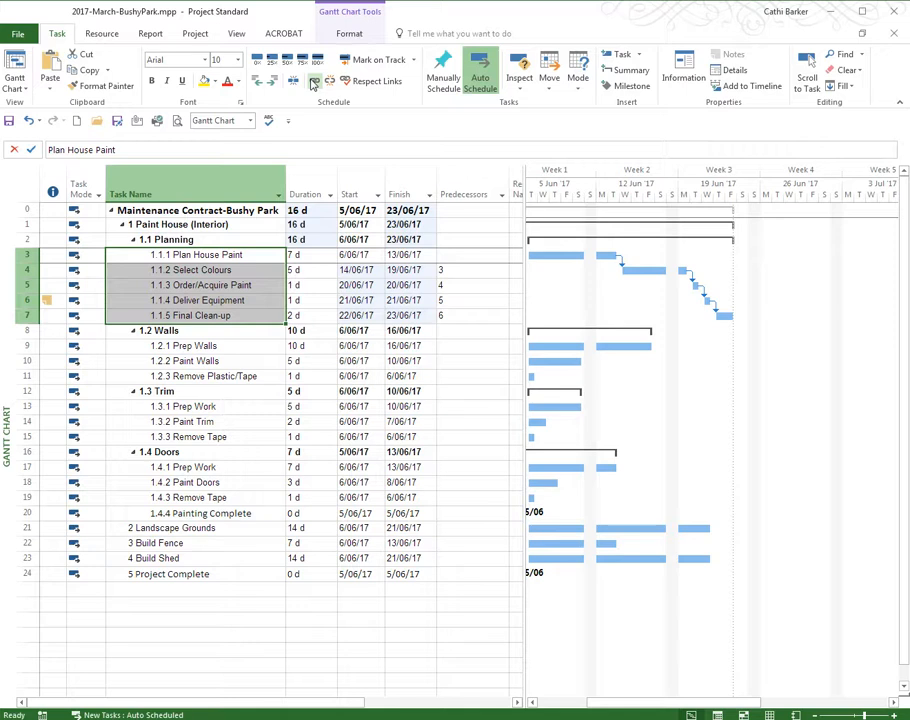
Check the Planning summary duration, unlink its five subtasks, and relink them for comparison
{"action": "left_click", "coordinate": [268, 240]}
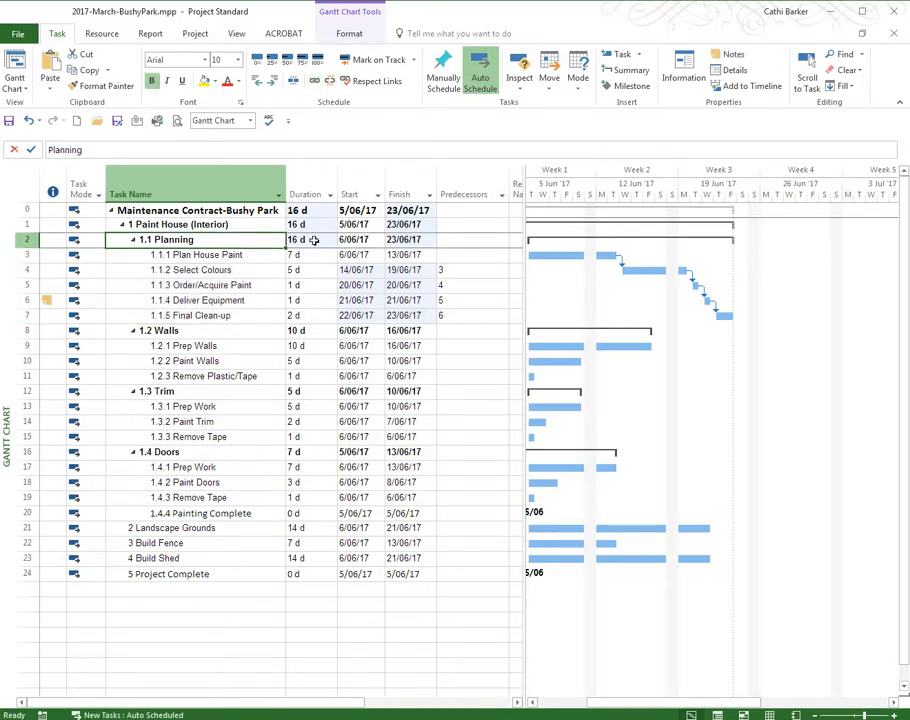
{"action": "left_click_drag", "start_coordinate": [238, 259], "coordinate": [234, 316]}
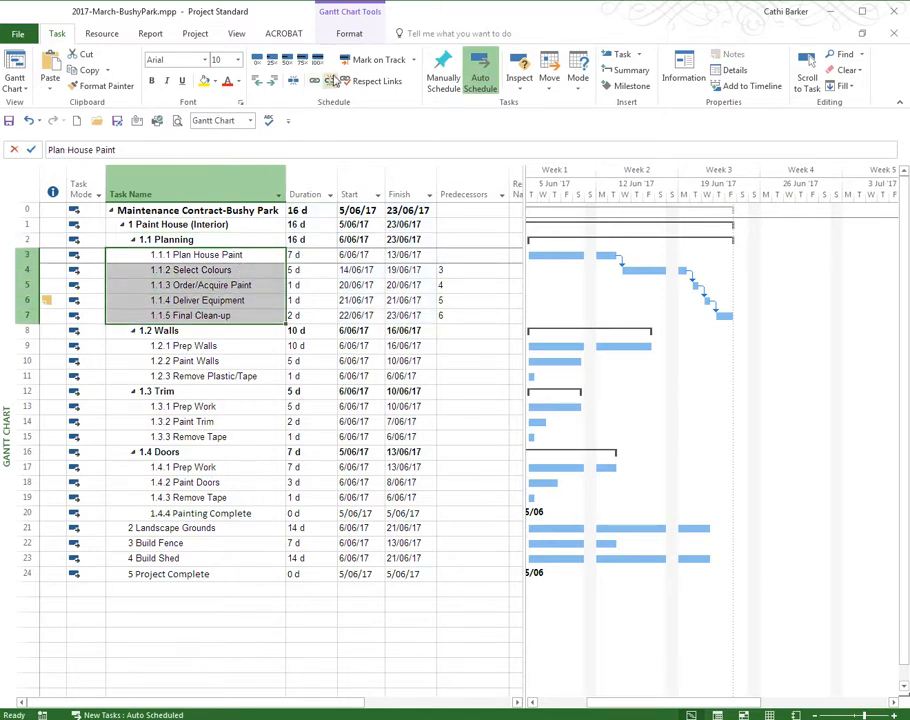
{"action": "left_click", "coordinate": [331, 80]}
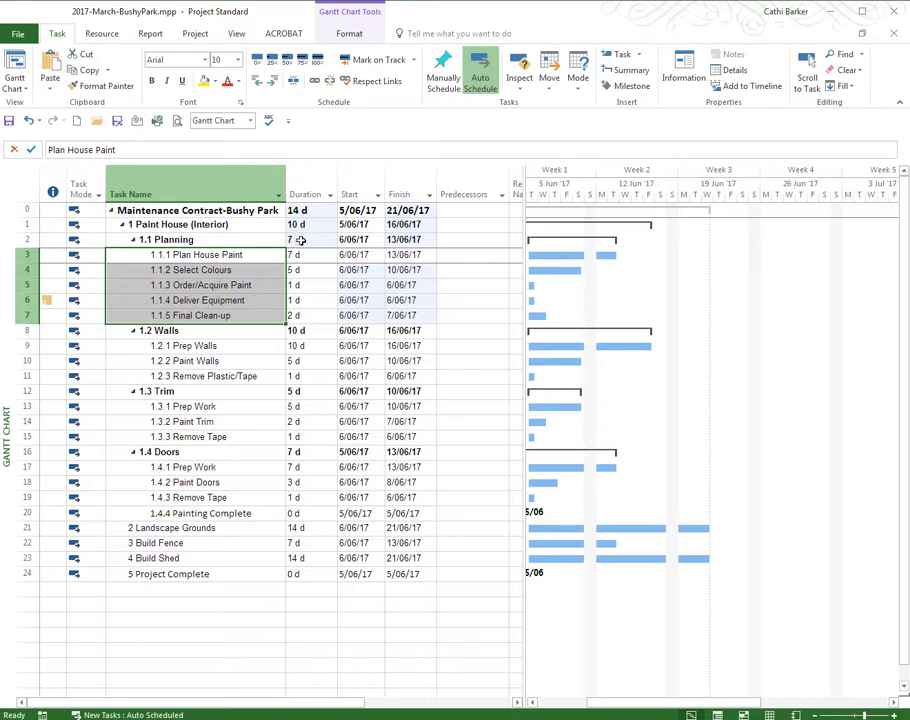
{"action": "left_click", "coordinate": [314, 80]}
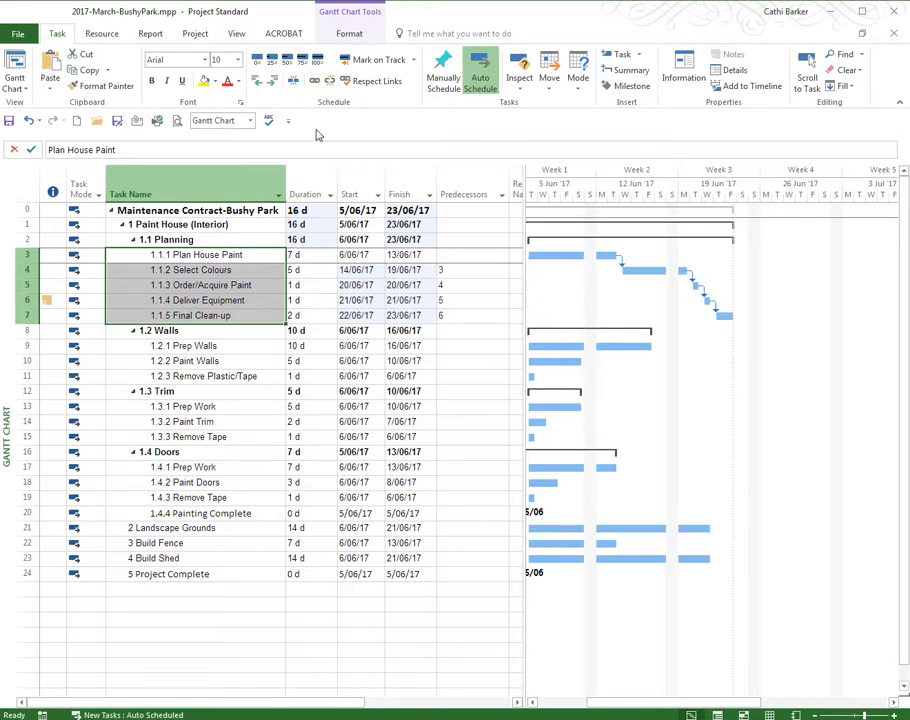
Examine the dependency between Plan House Paint and Select Colours in the task table and Gantt chart
{"action": "left_click", "coordinate": [283, 256]}
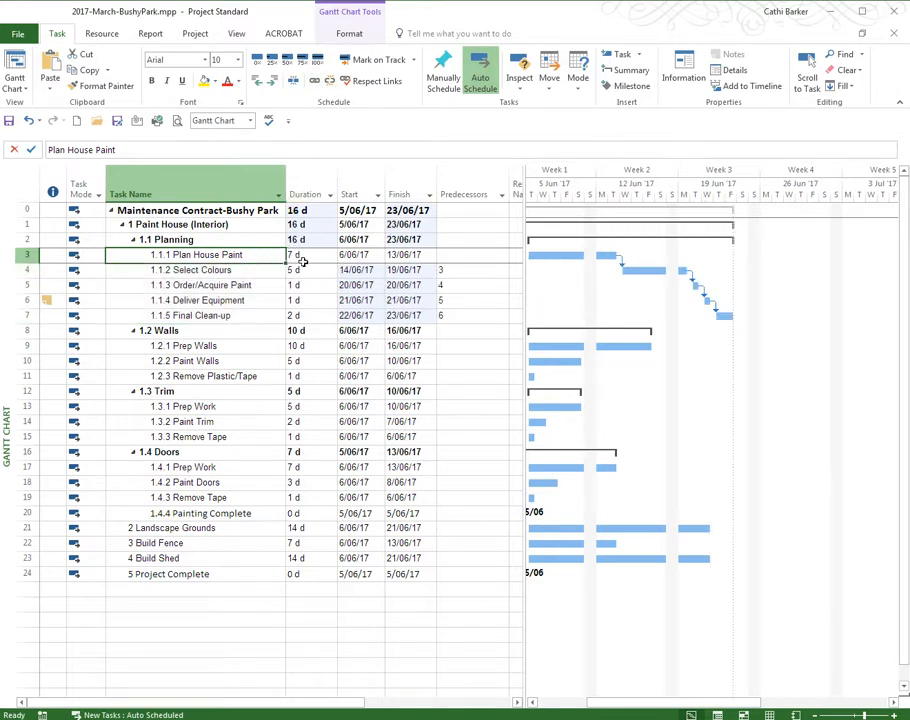
{"action": "key", "text": "F2"}
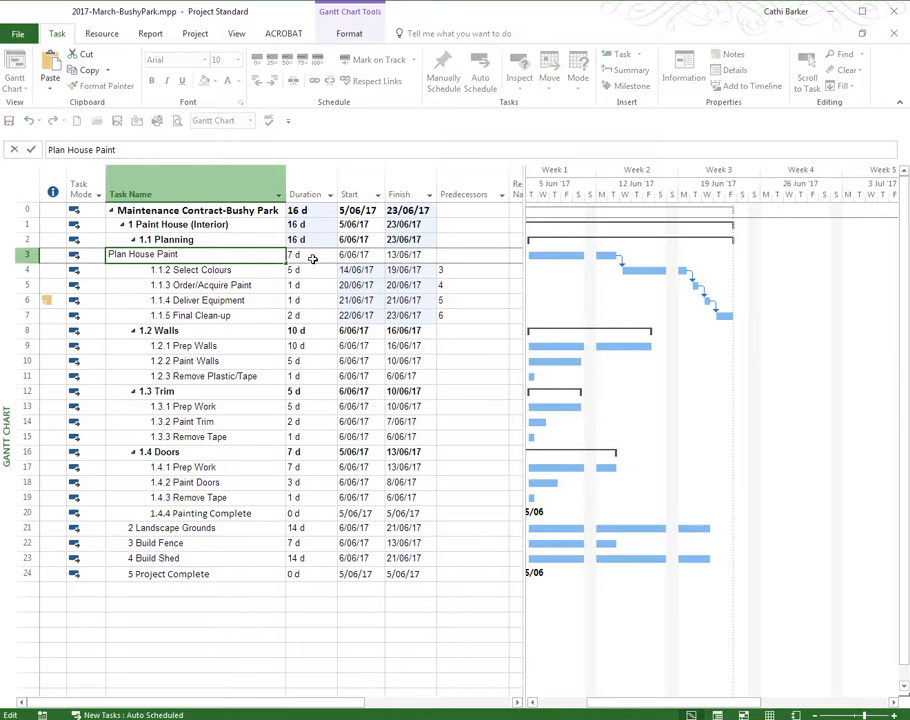
{"action": "key", "text": "Return"}
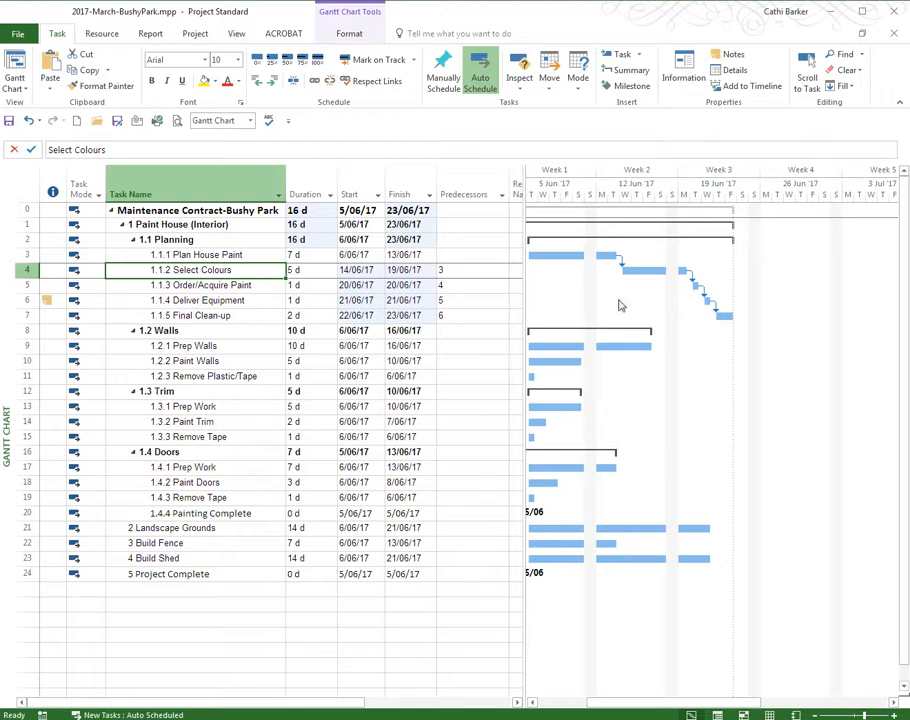
{"action": "left_click", "coordinate": [236, 255]}
{"action": "left_click", "coordinate": [228, 270]}
{"action": "left_click", "coordinate": [240, 256]}
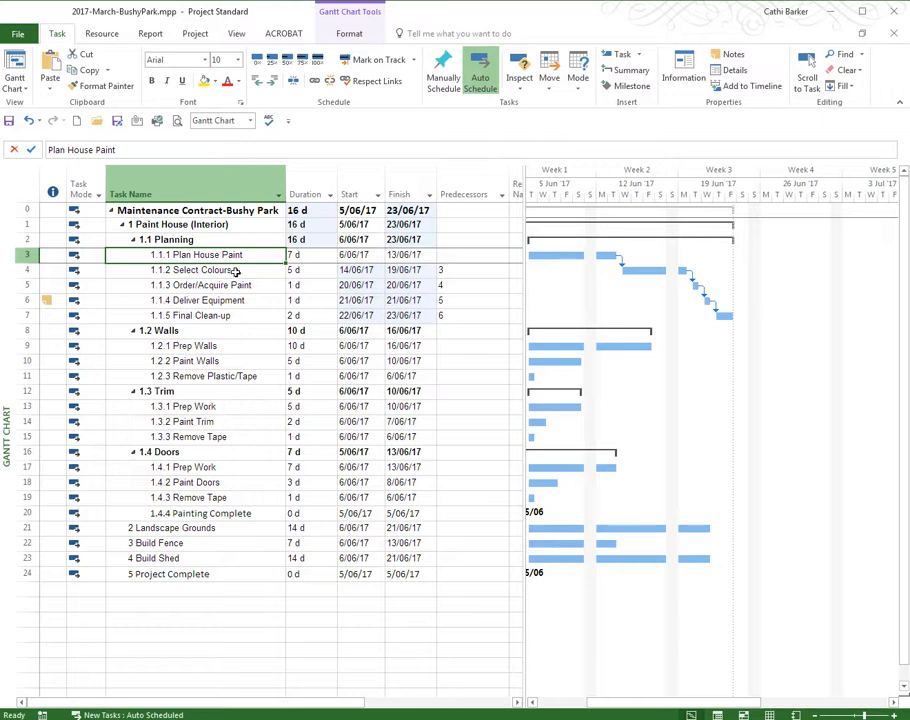
{"action": "left_click", "coordinate": [236, 271]}
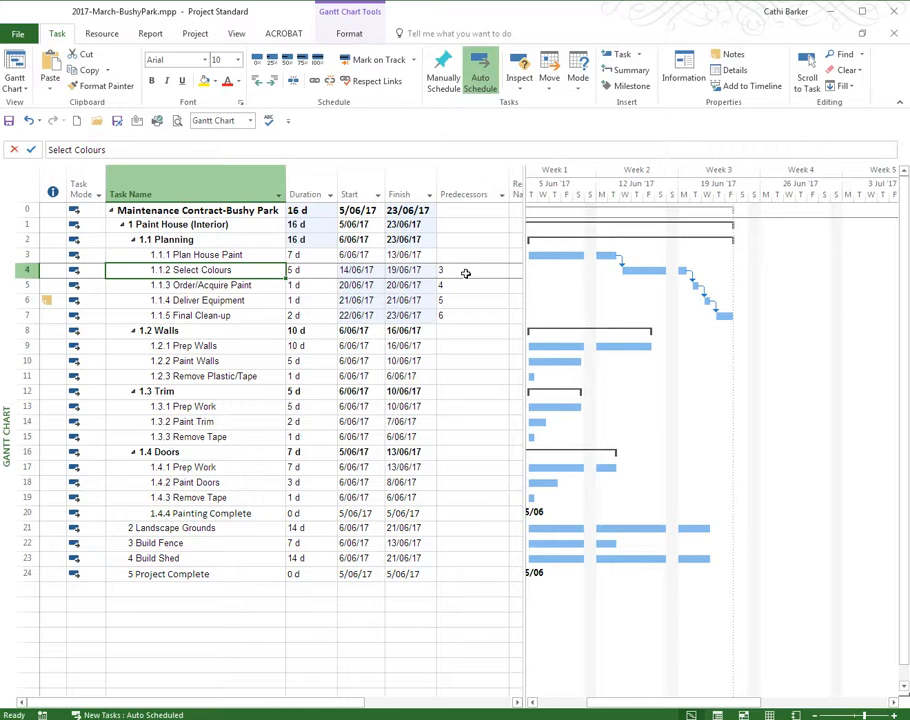
Insert a Successors column before Resource Names and fit the table's width so it ends at the new column
{"action": "left_click_drag", "start_coordinate": [521, 187], "coordinate": [636, 187]}
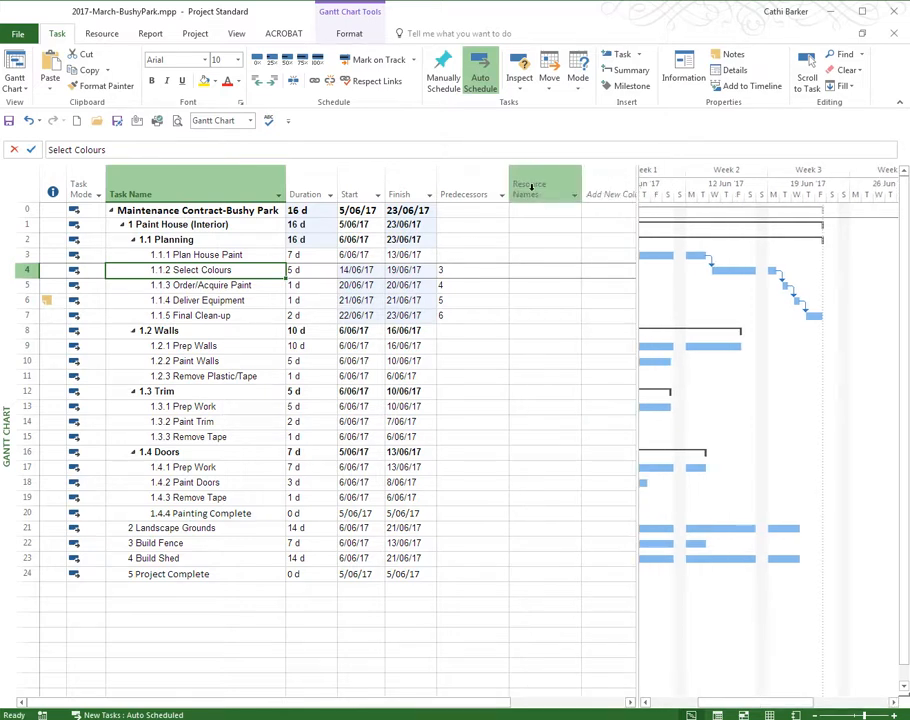
{"action": "right_click", "coordinate": [531, 187]}
{"action": "left_click", "coordinate": [565, 284]}
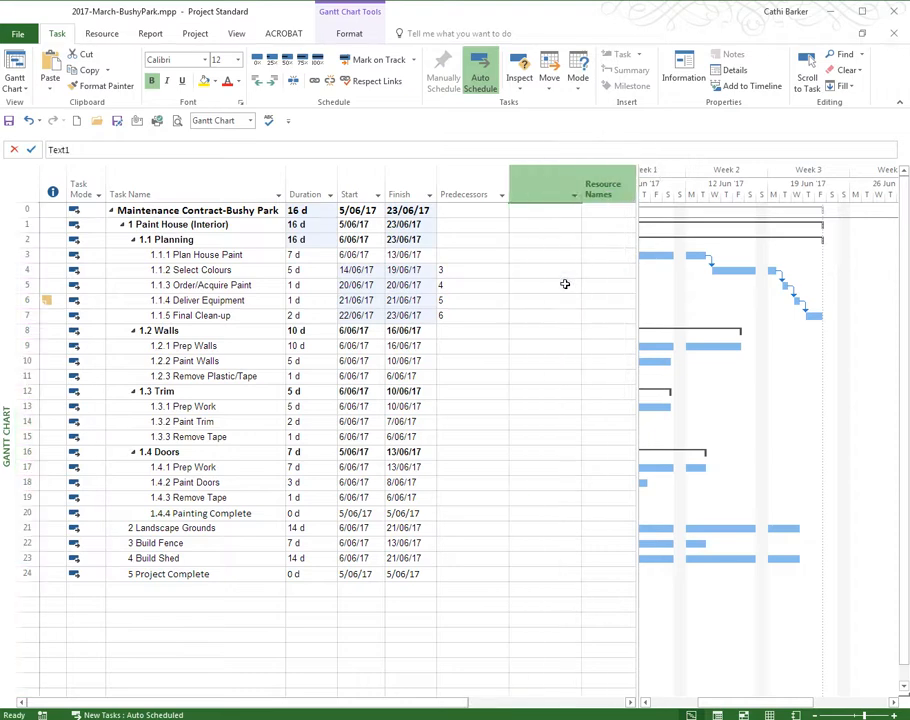
{"action": "type", "text": "scheduled Duration"}
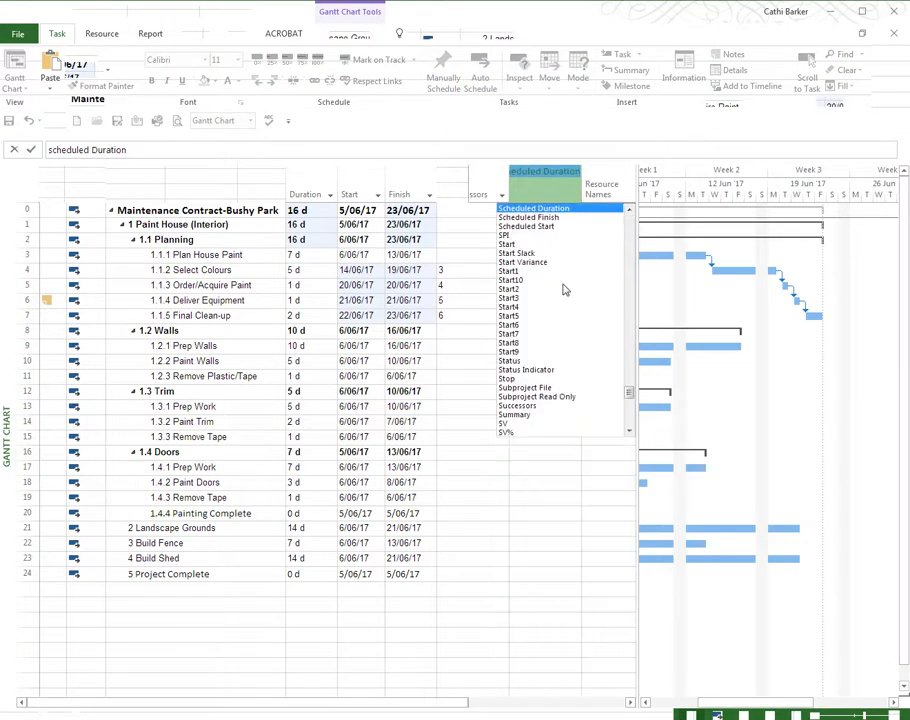
{"action": "left_click", "coordinate": [520, 406]}
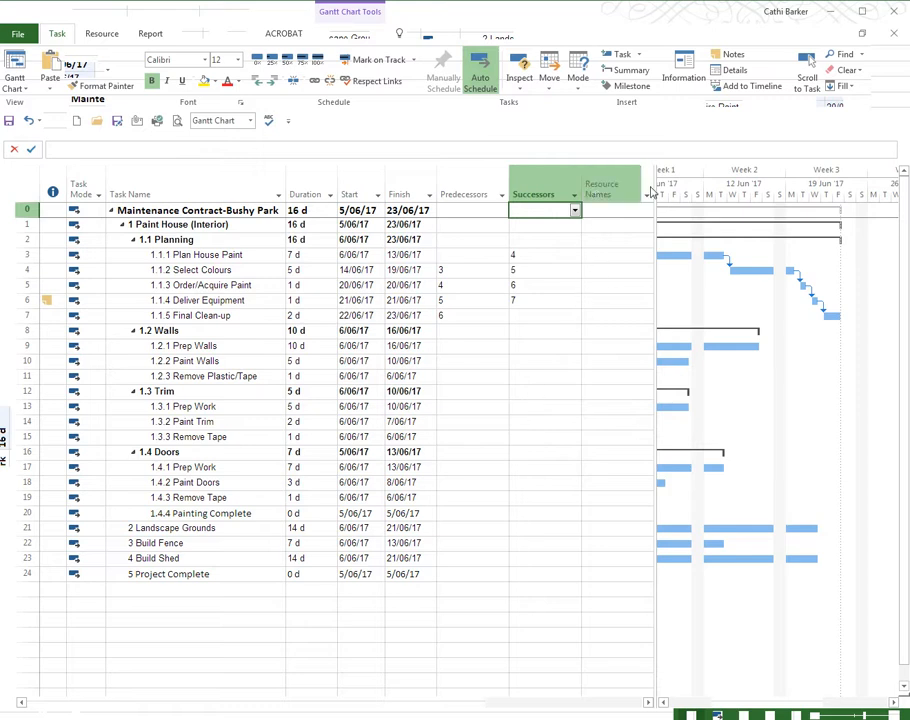
{"action": "left_click_drag", "start_coordinate": [655, 183], "coordinate": [588, 183]}
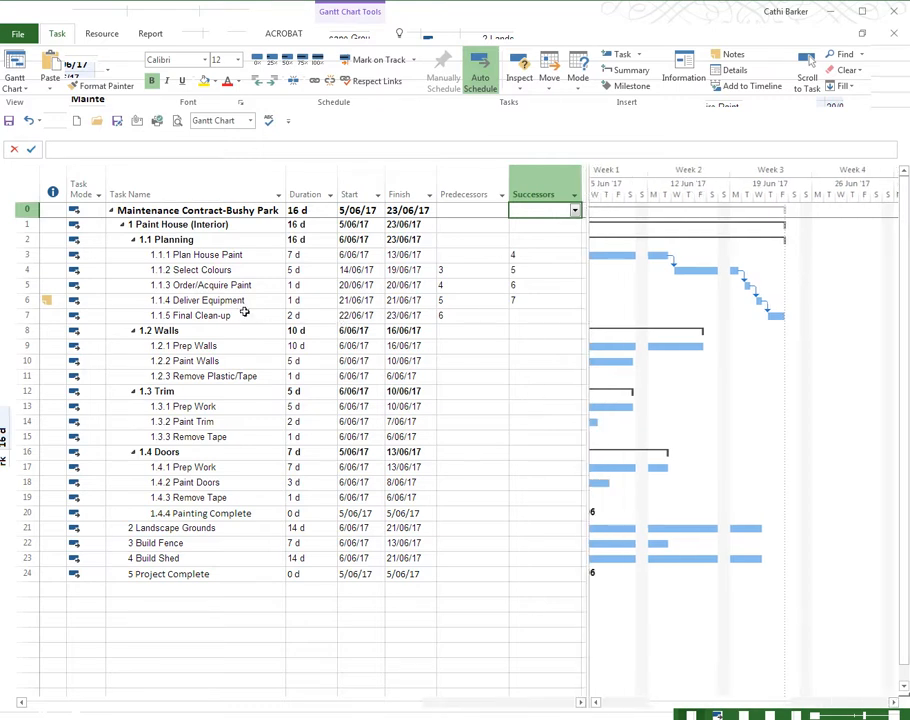
Compare the predecessors and successors of the Planning subtasks from Plan House Paint through Deliver Equipment
{"action": "left_click", "coordinate": [225, 256]}
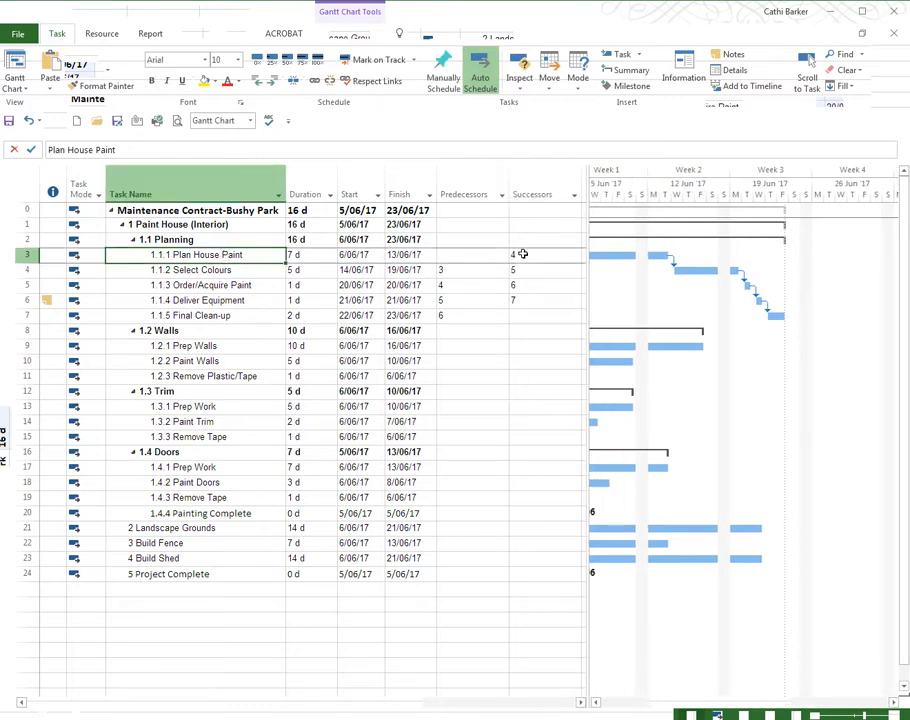
{"action": "left_click", "coordinate": [248, 271]}
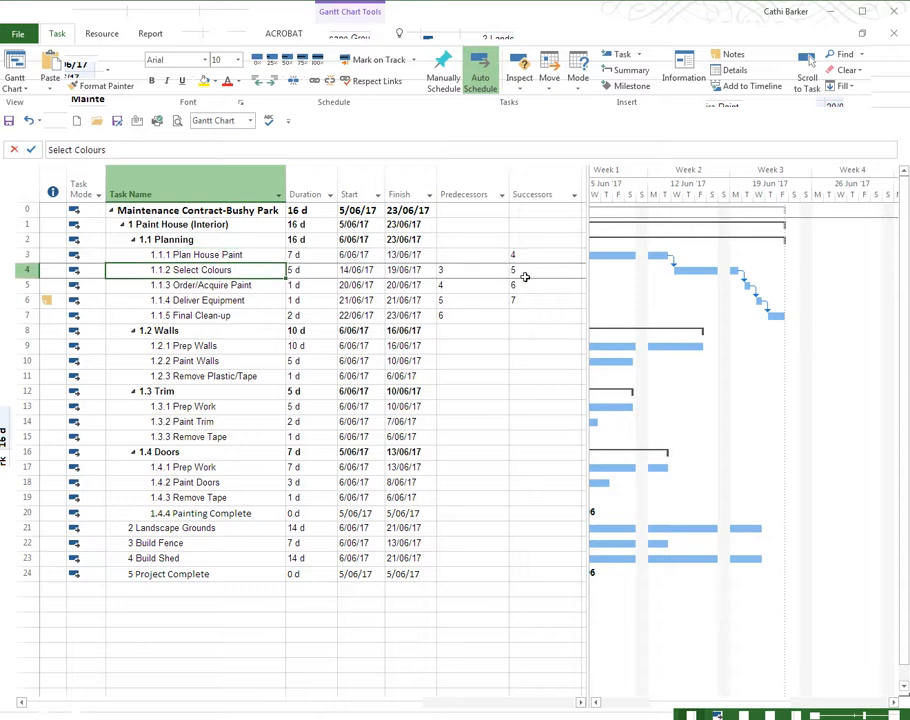
{"action": "left_click", "coordinate": [146, 286]}
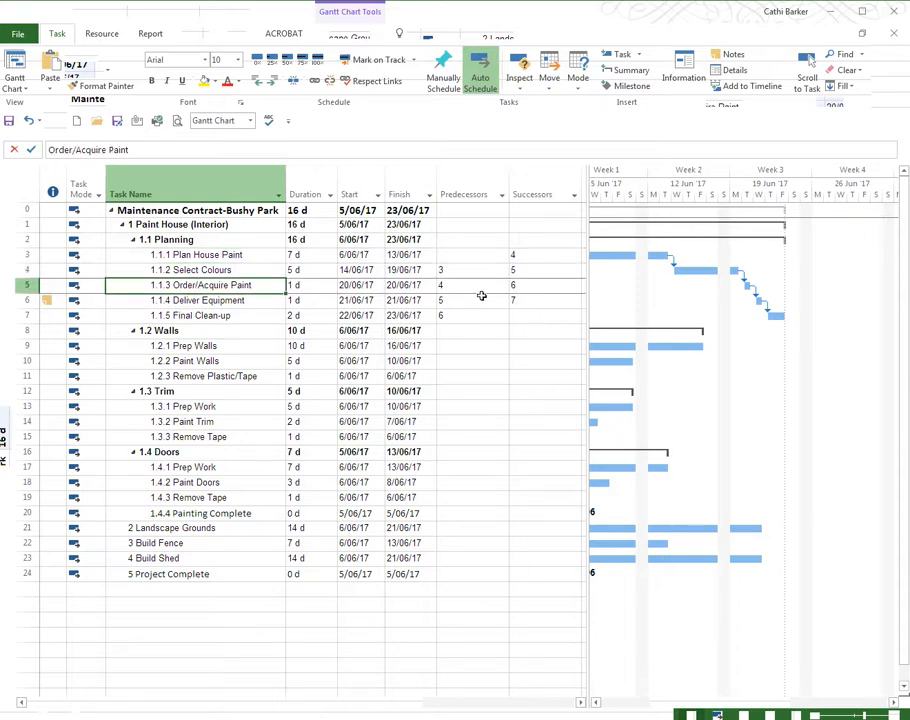
{"action": "left_click", "coordinate": [258, 300]}
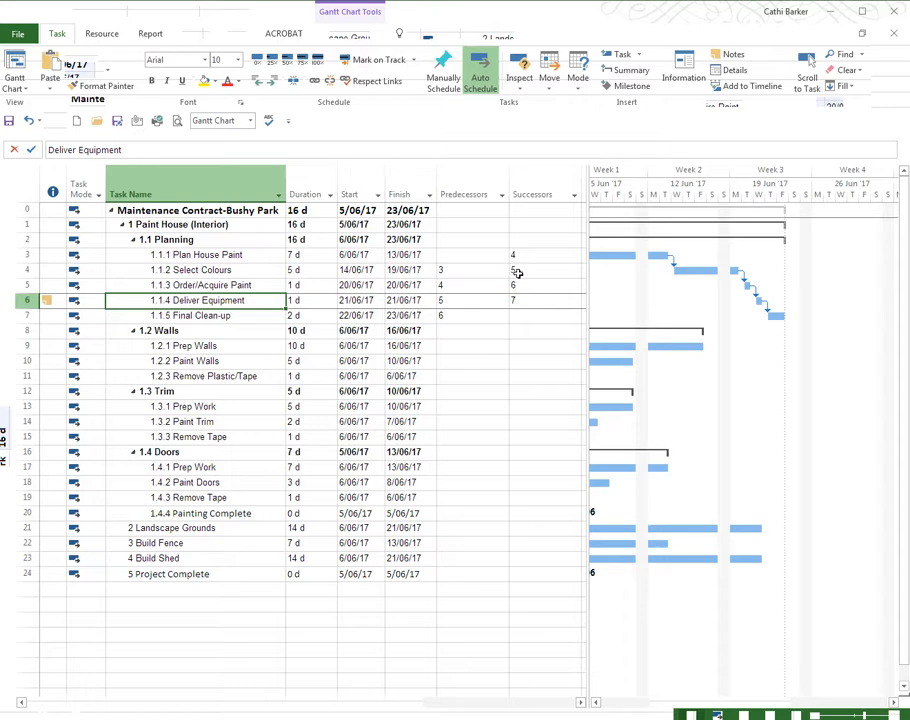
Hide the Successors column and narrow the table so it ends after the Predecessors column
{"action": "right_click", "coordinate": [541, 188]}
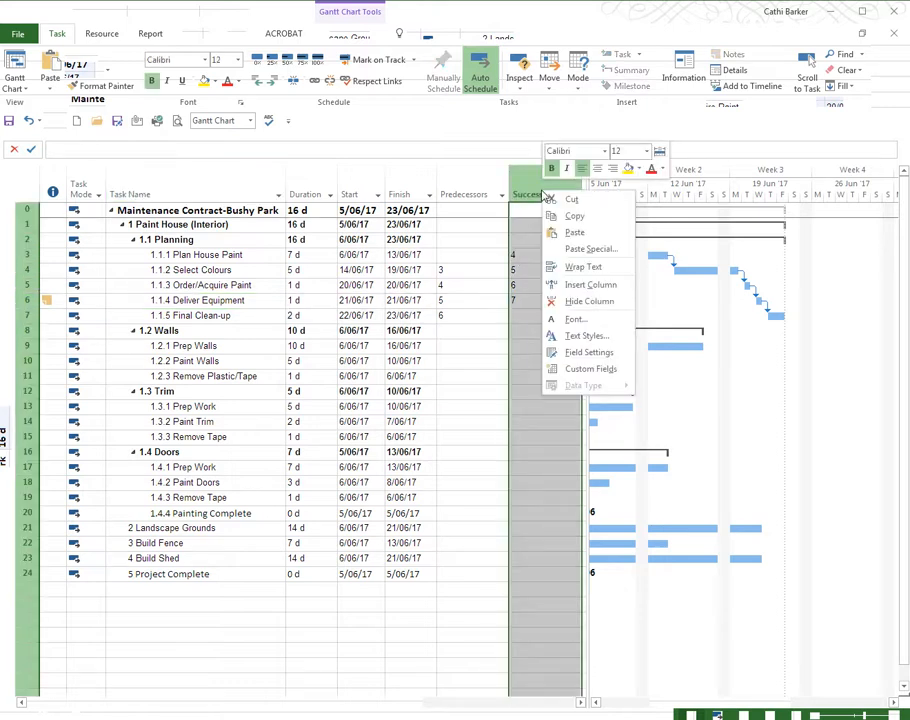
{"action": "left_click", "coordinate": [575, 301]}
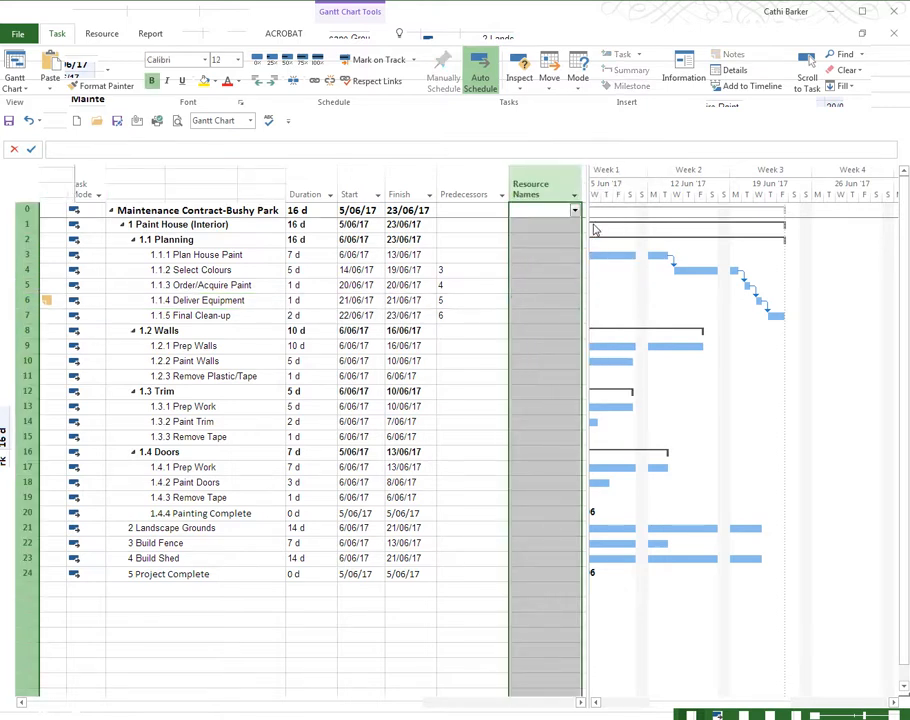
{"action": "left_click_drag", "start_coordinate": [586, 190], "coordinate": [510, 205]}
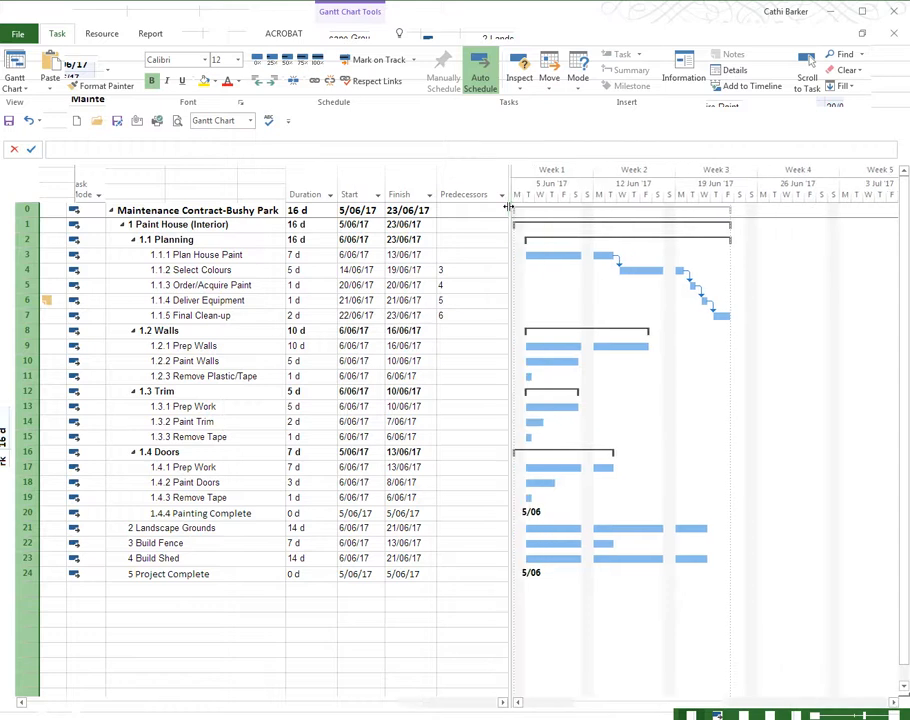
{"action": "left_click_drag", "start_coordinate": [510, 261], "coordinate": [514, 263]}
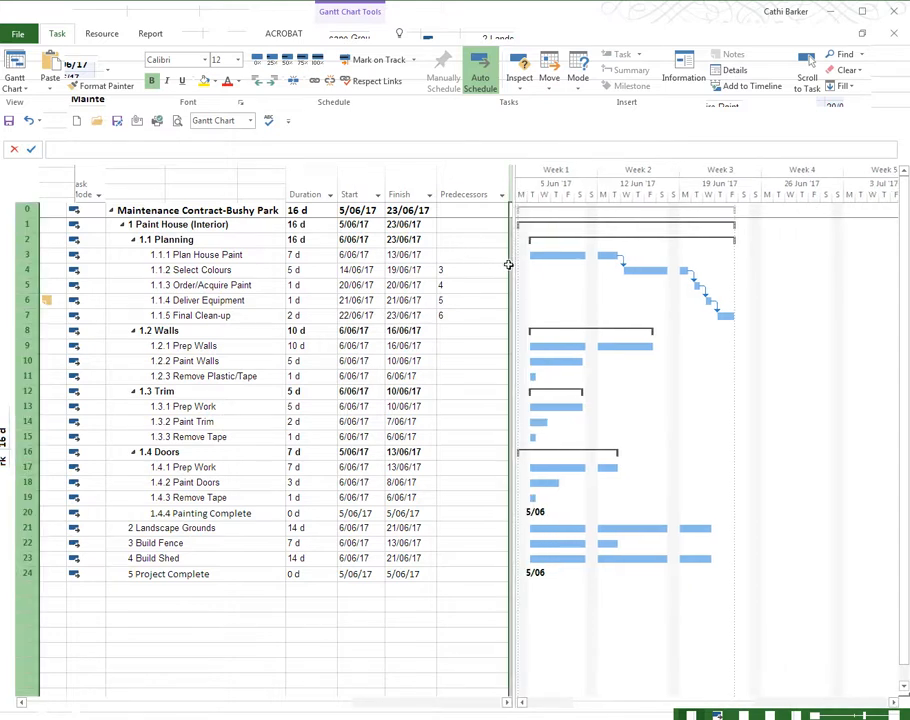
Link the Walls subtasks Prep Walls, Paint Walls and Remove Plastic/Tape in sequence
{"action": "left_click", "coordinate": [468, 272]}
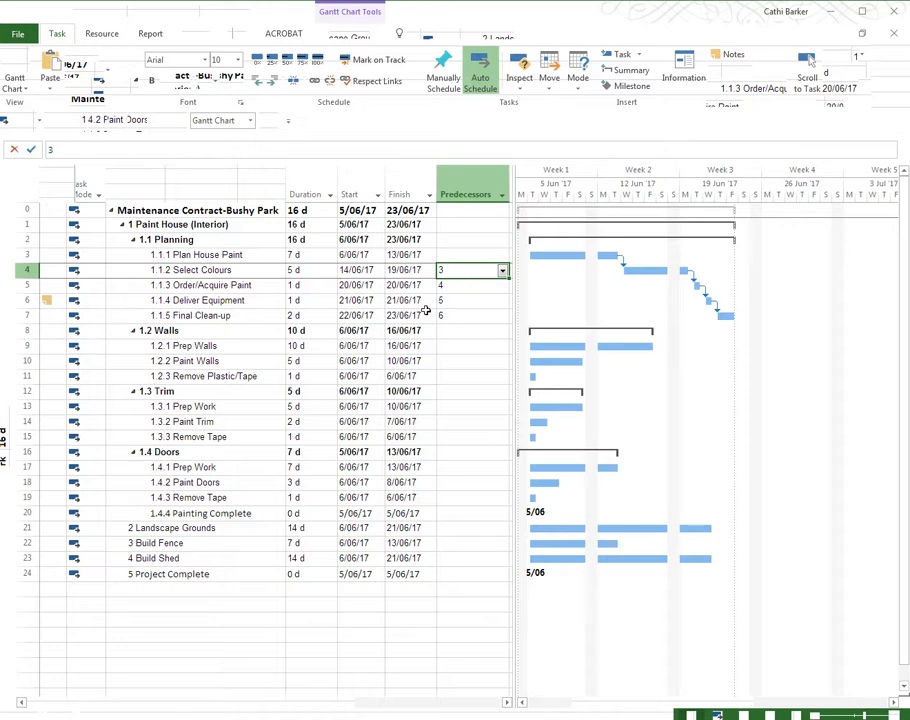
{"action": "left_click", "coordinate": [211, 345]}
{"action": "left_click_drag", "start_coordinate": [211, 345], "coordinate": [212, 374]}
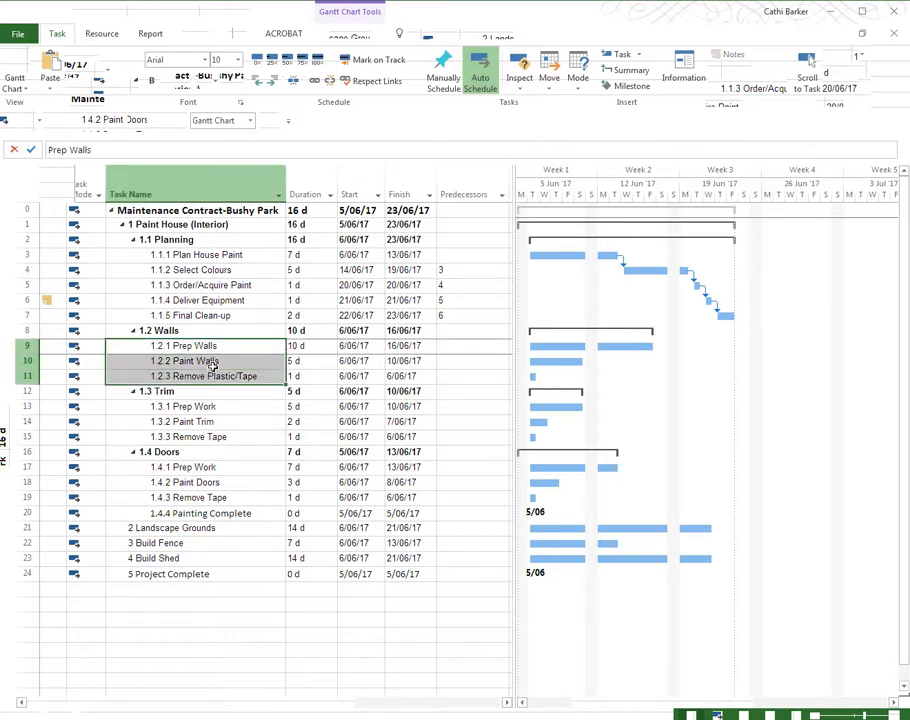
{"action": "key", "text": "ctrl+F2"}
Link the three Trim subtasks in sequence, and separately link the four Doors subtasks from Prep Work to Painting Complete
{"action": "left_click_drag", "start_coordinate": [186, 406], "coordinate": [185, 440]}
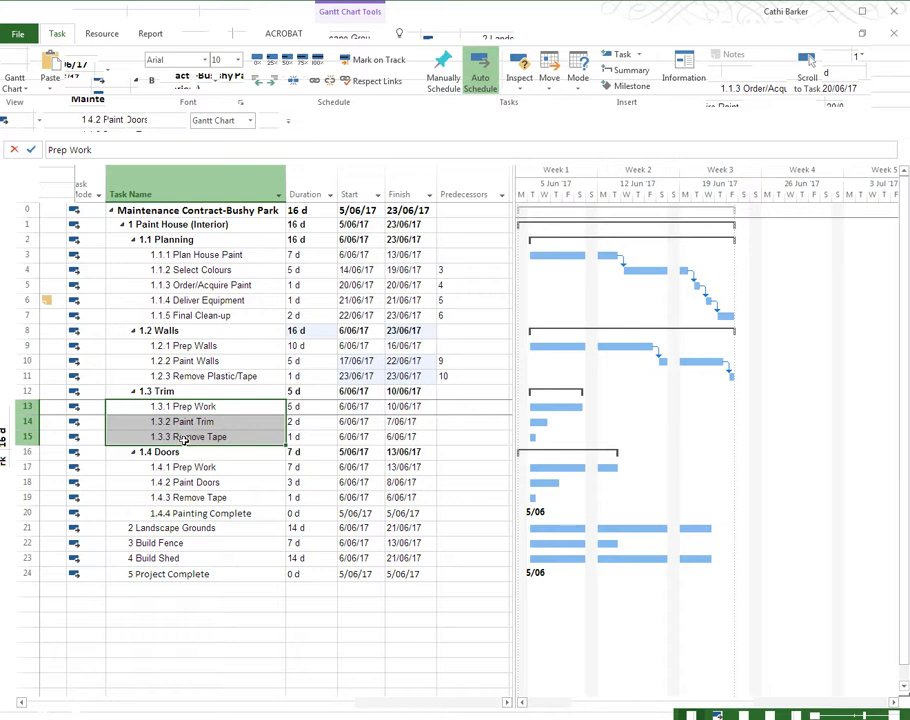
{"action": "key", "text": "ctrl+F2"}
{"action": "left_click_drag", "start_coordinate": [186, 467], "coordinate": [180, 512]}
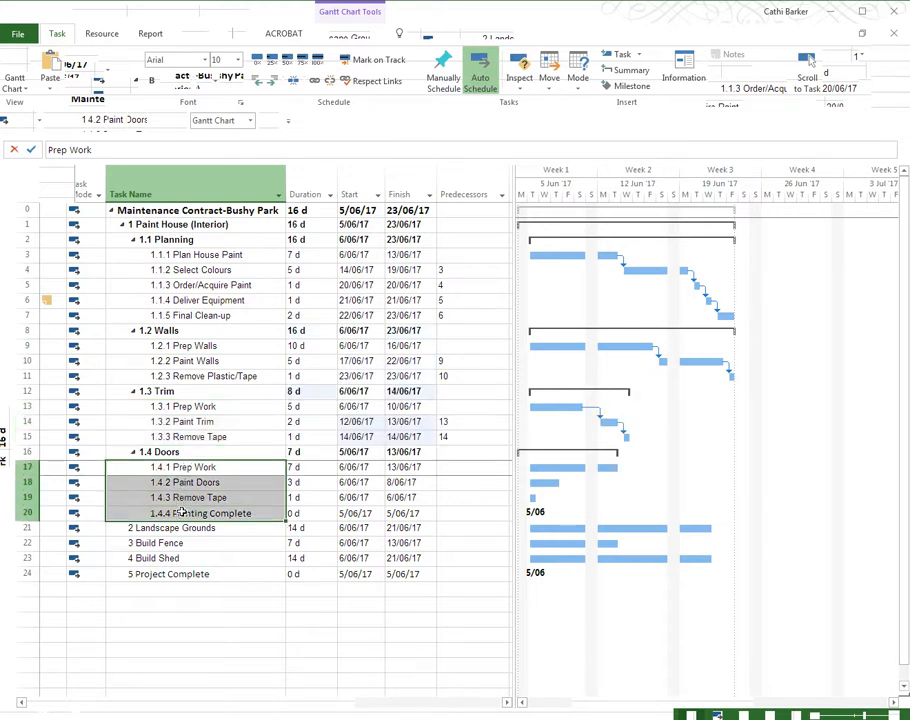
{"action": "key", "text": "ctrl+F2"}
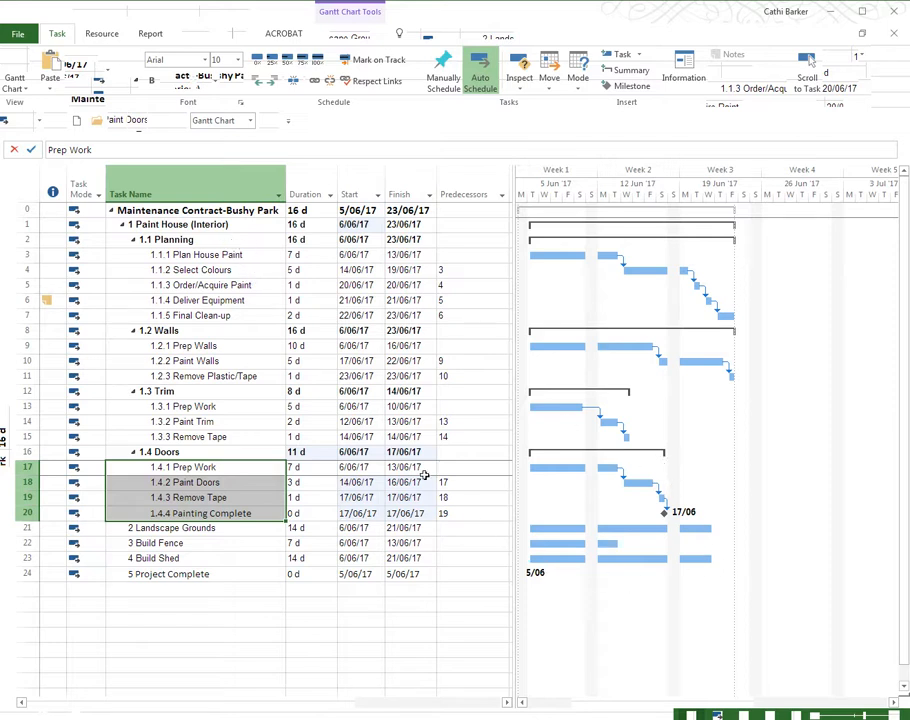
Link the summary tasks Planning, Walls, Trim and Doors in sequence, leaving their subtasks out of the selection
{"action": "left_click", "coordinate": [235, 241]}
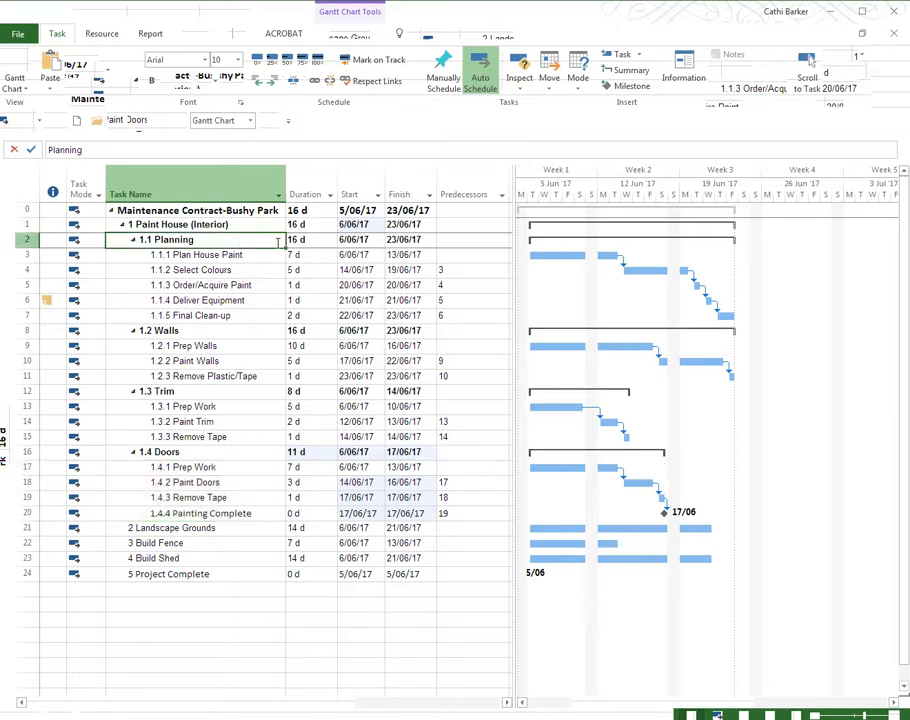
{"action": "left_click", "coordinate": [234, 331], "text": "ctrl"}
{"action": "left_click", "coordinate": [256, 391], "text": "ctrl"}
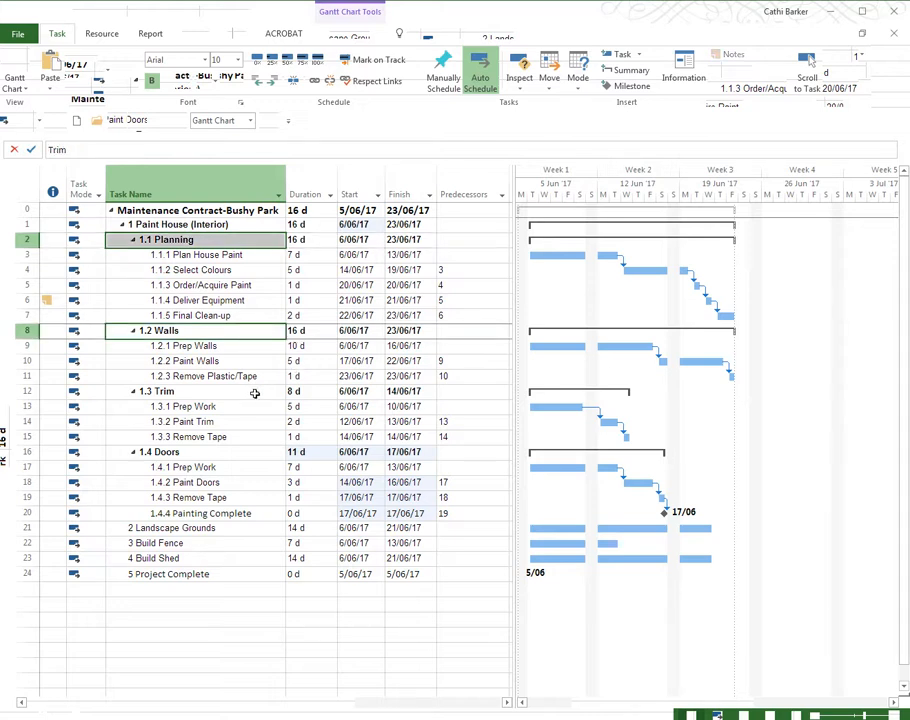
{"action": "left_click", "coordinate": [265, 453], "text": "ctrl"}
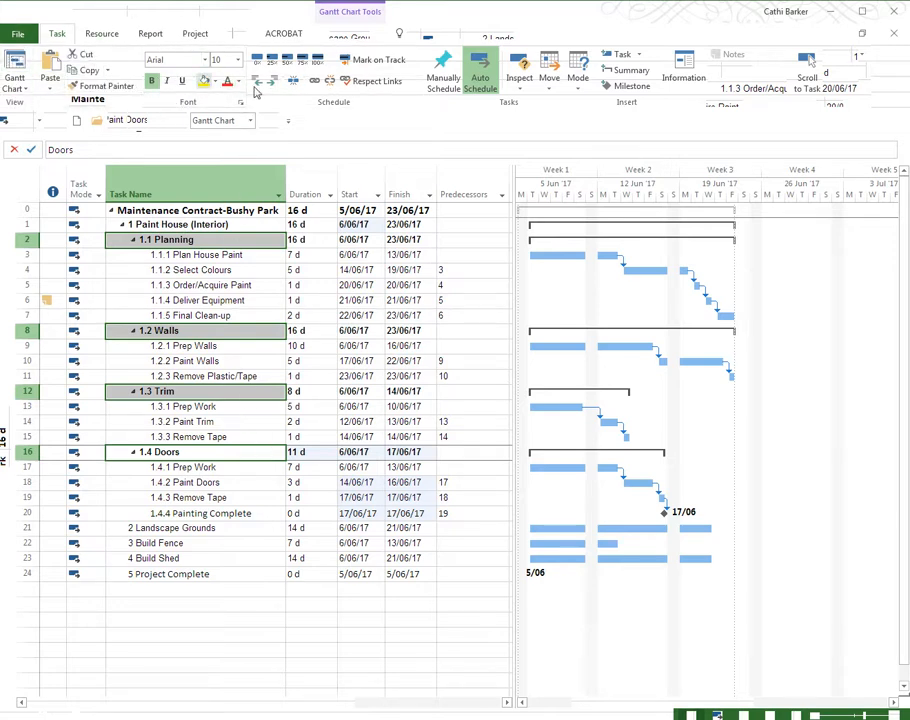
{"action": "left_click", "coordinate": [316, 84]}
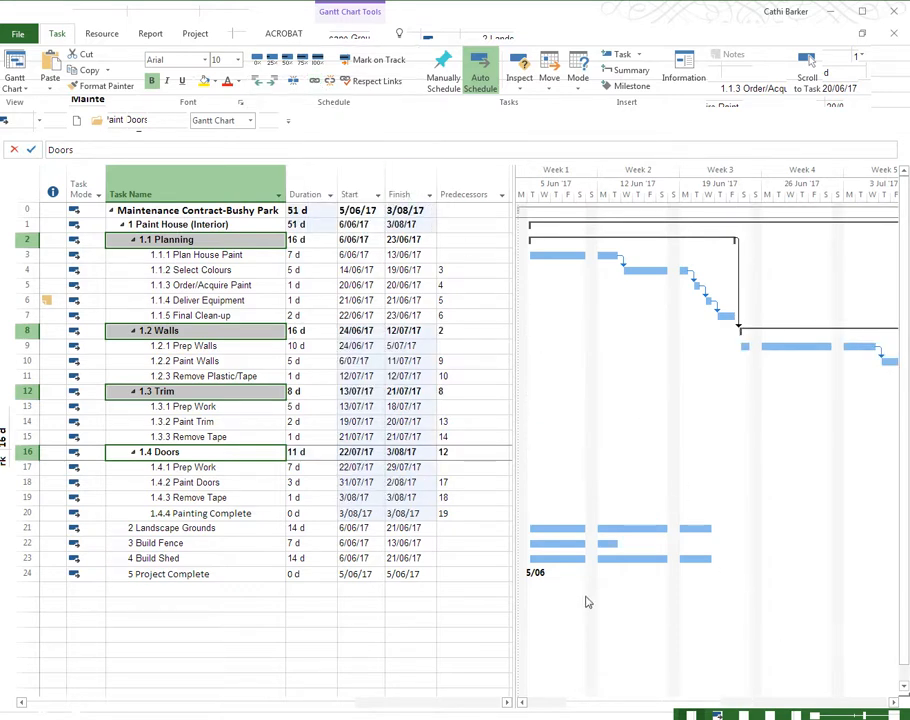
Examine the linked Planning, Walls, Trim and Doors phases along the Gantt chart up to Painting Complete, and the project's overall duration
{"action": "left_click", "coordinate": [224, 513]}
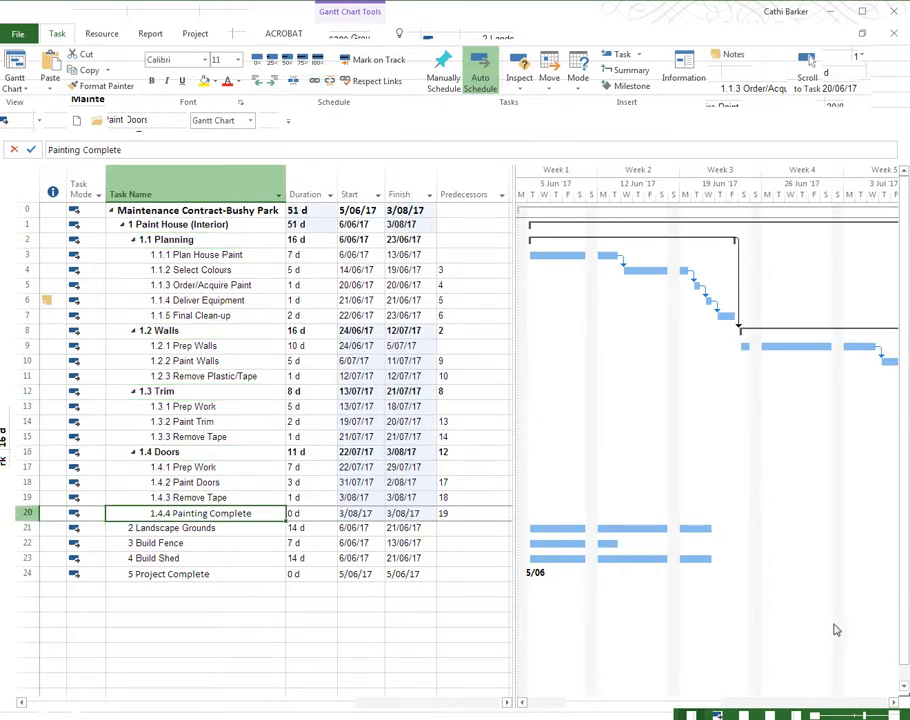
{"action": "left_click", "coordinate": [893, 703]}
{"action": "left_click", "coordinate": [893, 703]}
{"action": "left_click", "coordinate": [893, 703]}
{"action": "left_click", "coordinate": [893, 703]}
{"action": "left_click", "coordinate": [893, 703]}
{"action": "left_click", "coordinate": [893, 703]}
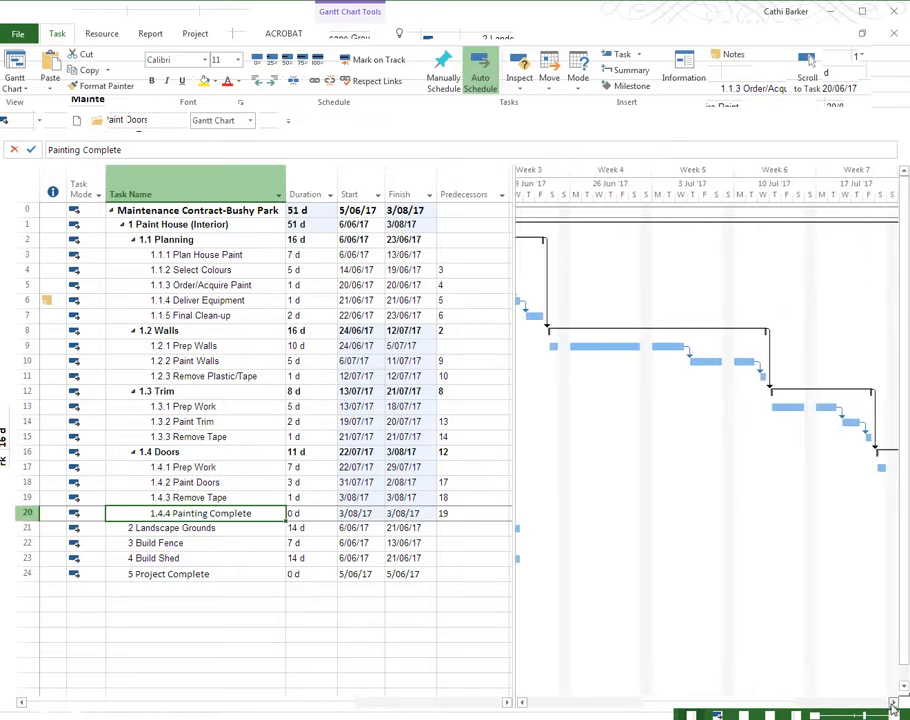
{"action": "left_click", "coordinate": [893, 703]}
{"action": "left_click", "coordinate": [893, 703]}
{"action": "left_click", "coordinate": [893, 703]}
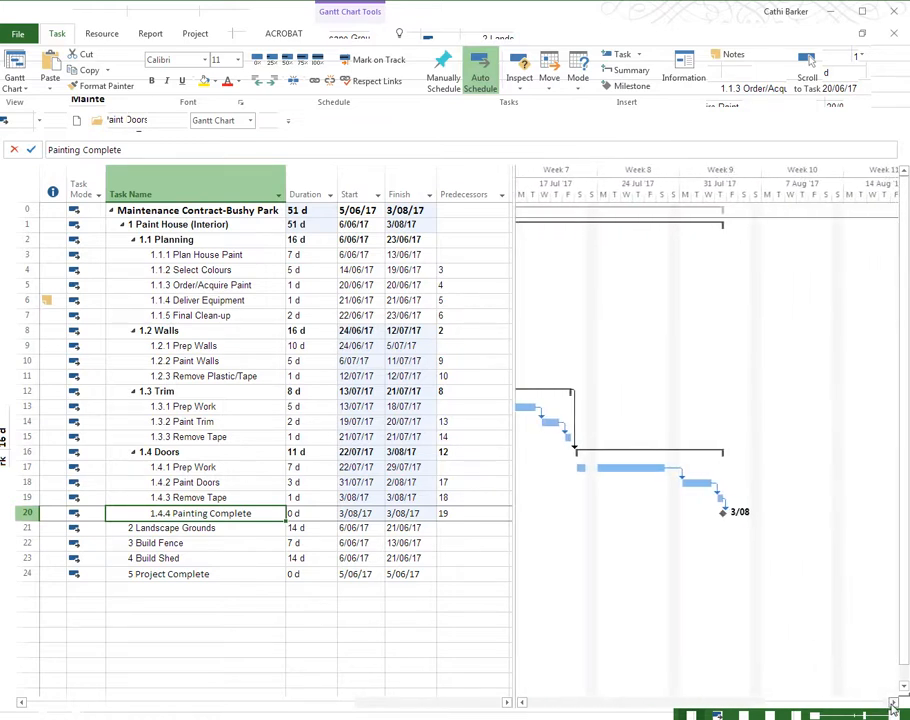
{"action": "left_click", "coordinate": [522, 705]}
{"action": "left_click", "coordinate": [522, 705]}
{"action": "left_click", "coordinate": [522, 705]}
{"action": "left_click", "coordinate": [522, 705]}
{"action": "left_click", "coordinate": [522, 705]}
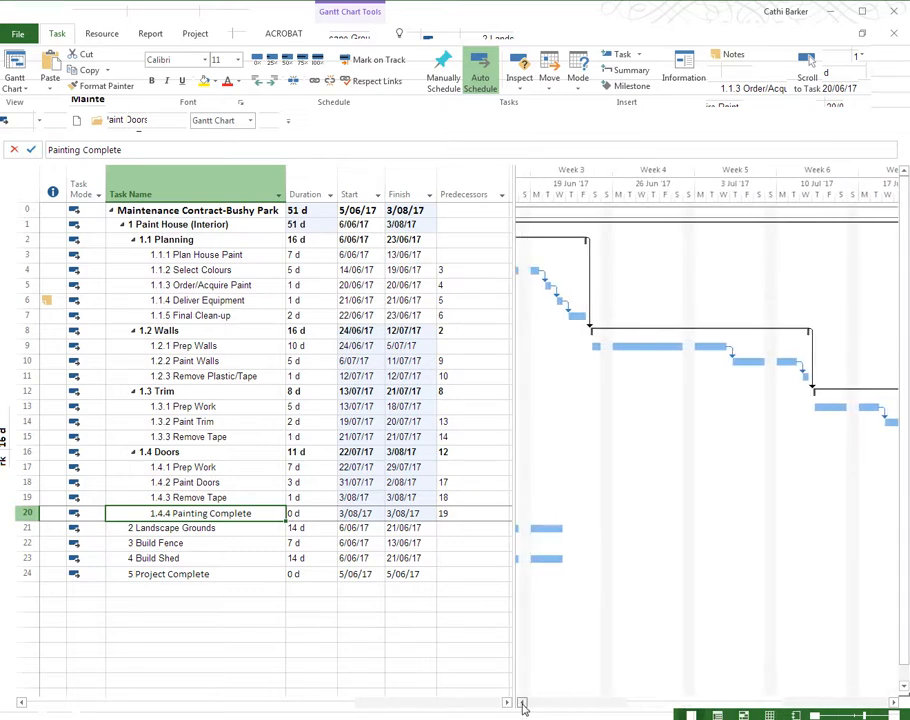
{"action": "left_click", "coordinate": [522, 705]}
{"action": "left_click", "coordinate": [522, 705]}
{"action": "left_click", "coordinate": [522, 705]}
{"action": "left_click", "coordinate": [522, 705]}
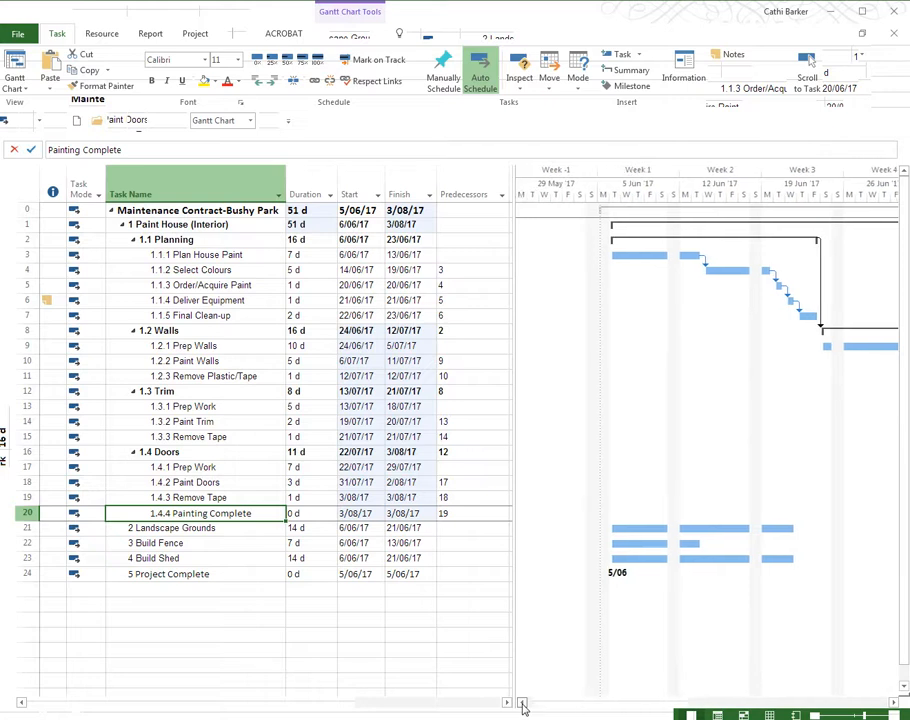
{"action": "left_click", "coordinate": [313, 210]}
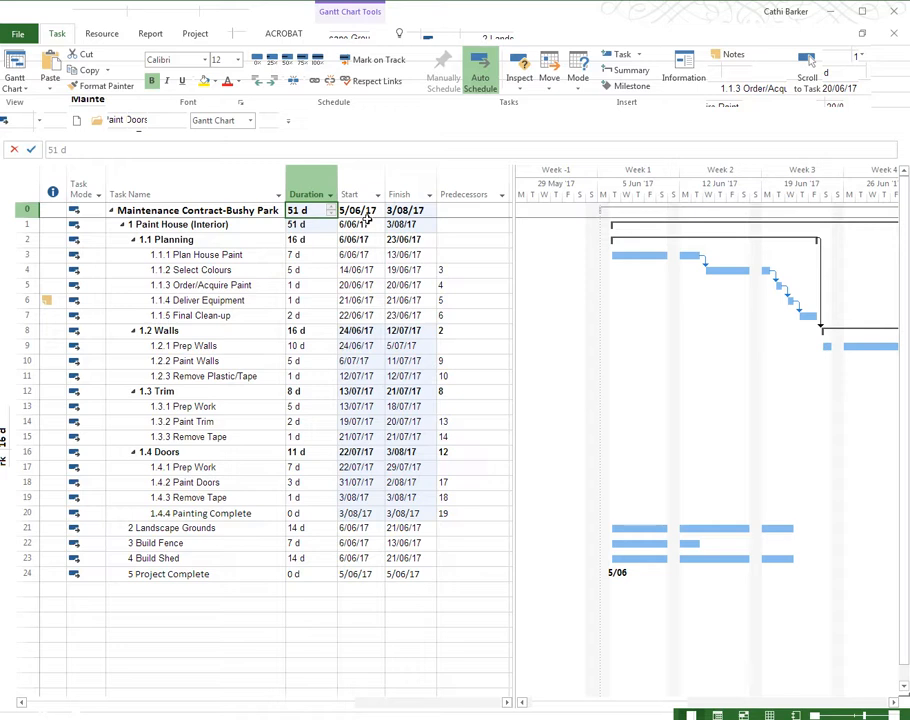
Link the top-level tasks Paint House (Interior), Landscape Grounds, Build Fence, Build Shed and Project Complete in sequence
{"action": "left_click", "coordinate": [212, 224]}
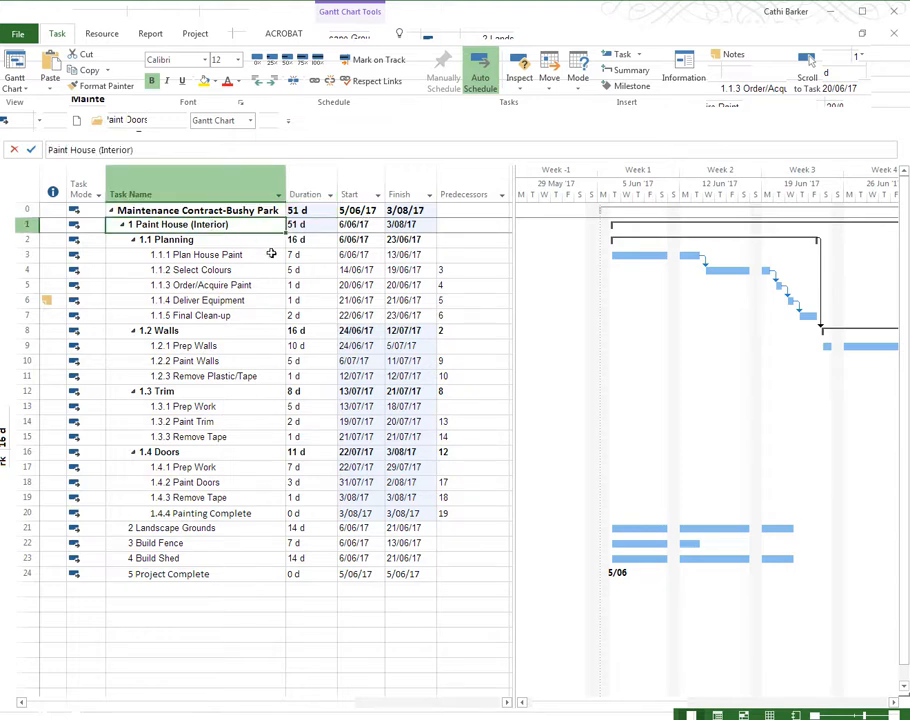
{"action": "left_click", "coordinate": [230, 527], "text": "ctrl"}
{"action": "left_click", "coordinate": [239, 542], "text": "ctrl"}
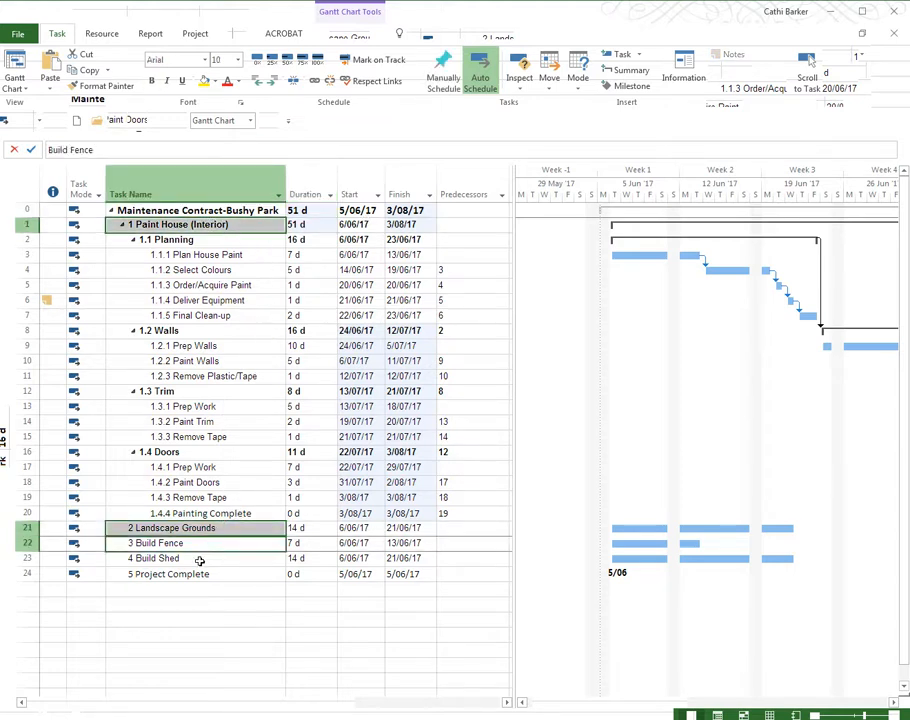
{"action": "left_click", "coordinate": [250, 557], "text": "ctrl"}
{"action": "left_click", "coordinate": [208, 575], "text": "ctrl"}
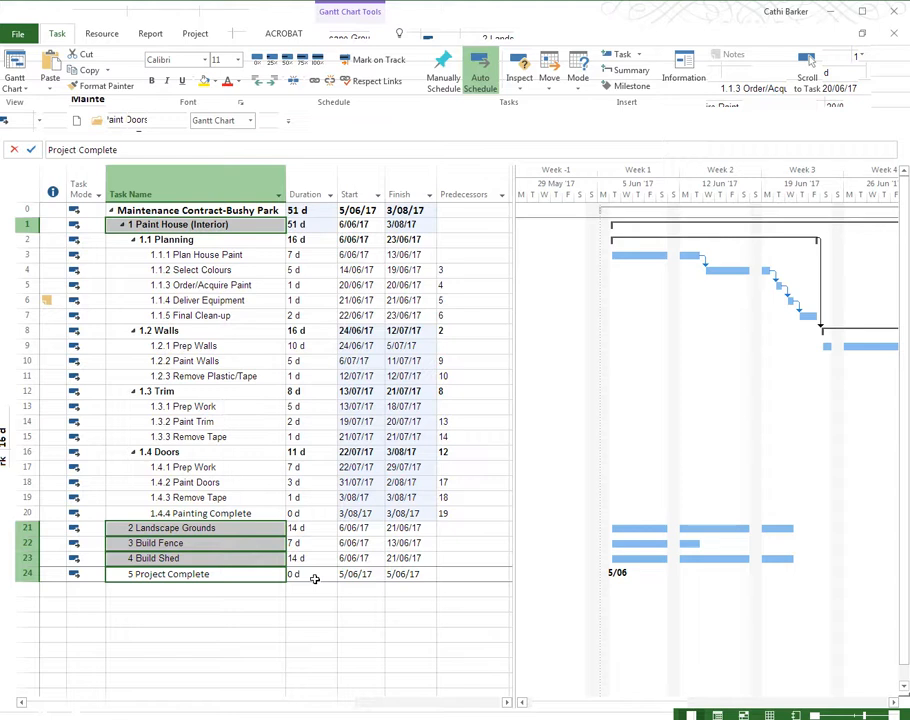
{"action": "left_click", "coordinate": [314, 82]}
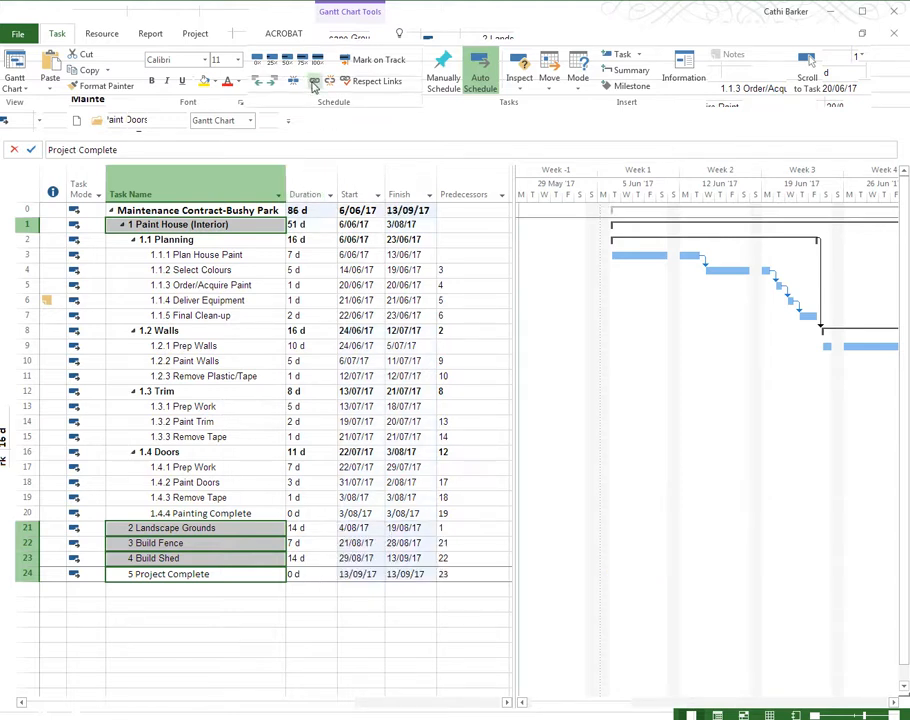
Widen the Gantt chart by narrowing the task table so it ends partway through the Predecessors column
{"action": "left_click", "coordinate": [305, 527]}
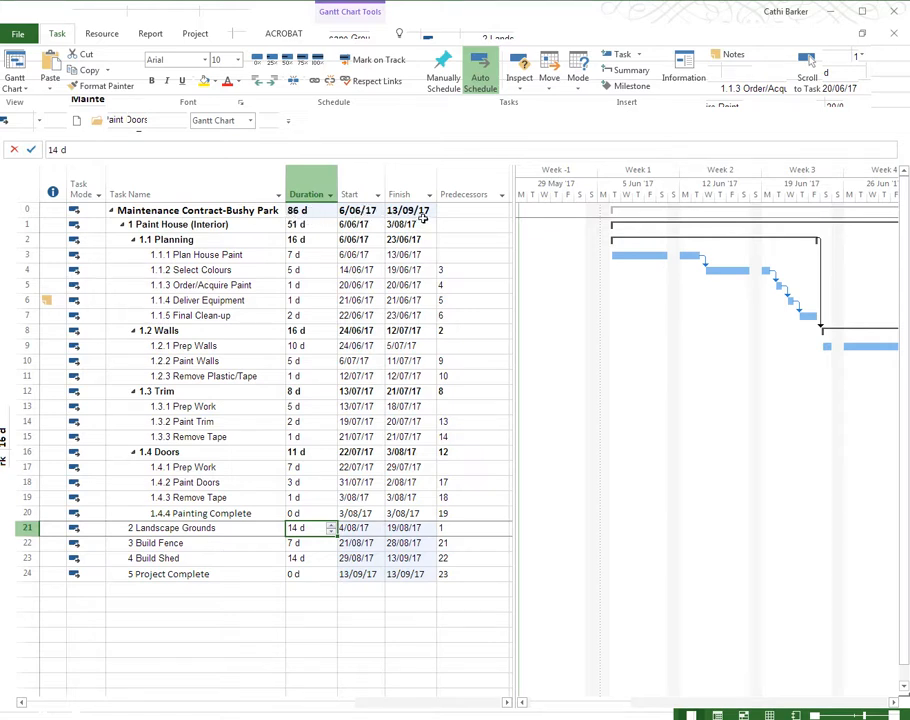
{"action": "left_click", "coordinate": [895, 704]}
{"action": "left_click", "coordinate": [894, 704]}
{"action": "left_click", "coordinate": [894, 704]}
{"action": "left_click", "coordinate": [894, 704]}
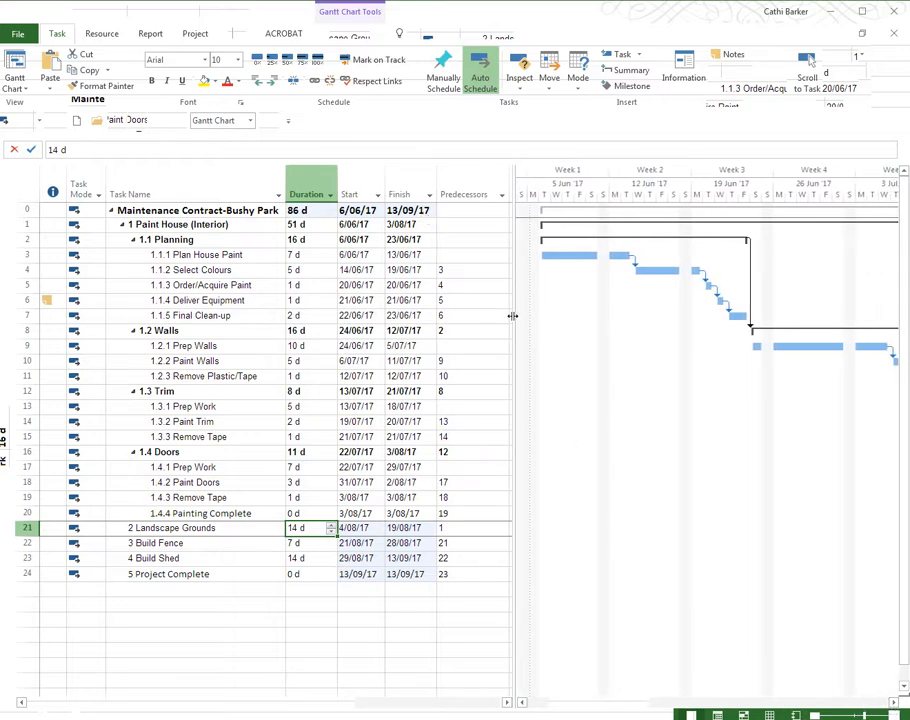
{"action": "left_click_drag", "start_coordinate": [516, 316], "coordinate": [465, 328]}
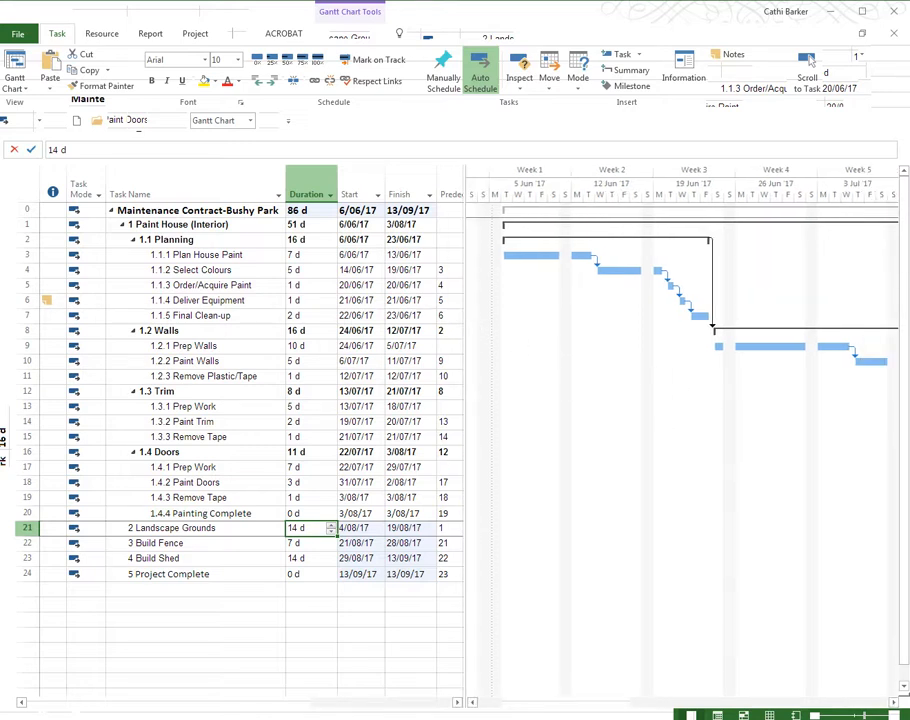
Examine the whole linked schedule on a compressed Gantt timescale, and the final top-level tasks in daily detail
{"action": "left_click", "coordinate": [816, 716]}
{"action": "left_click", "coordinate": [816, 716]}
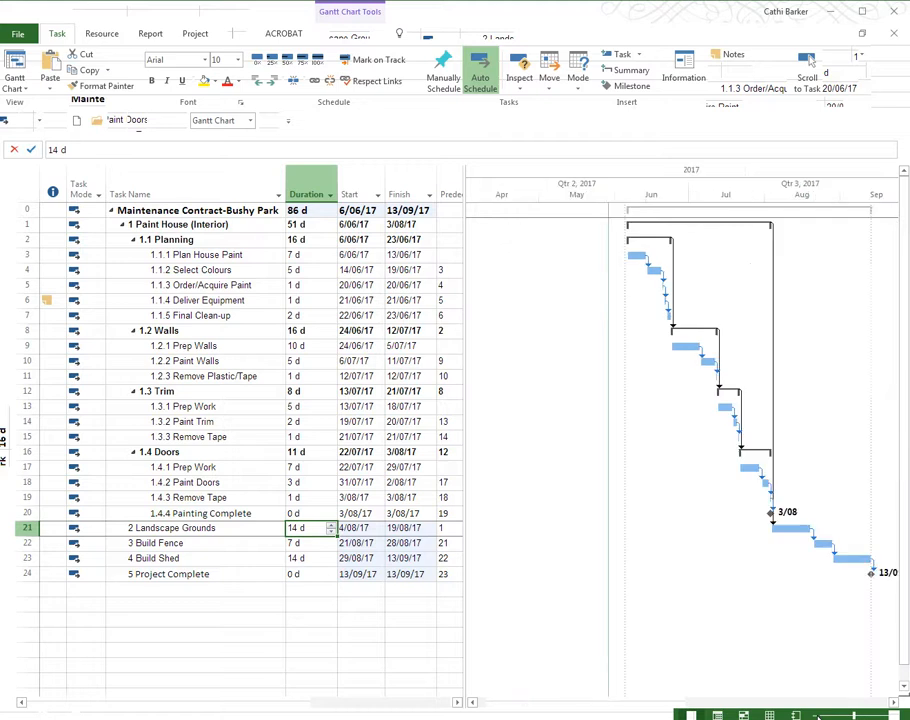
{"action": "left_click", "coordinate": [895, 703]}
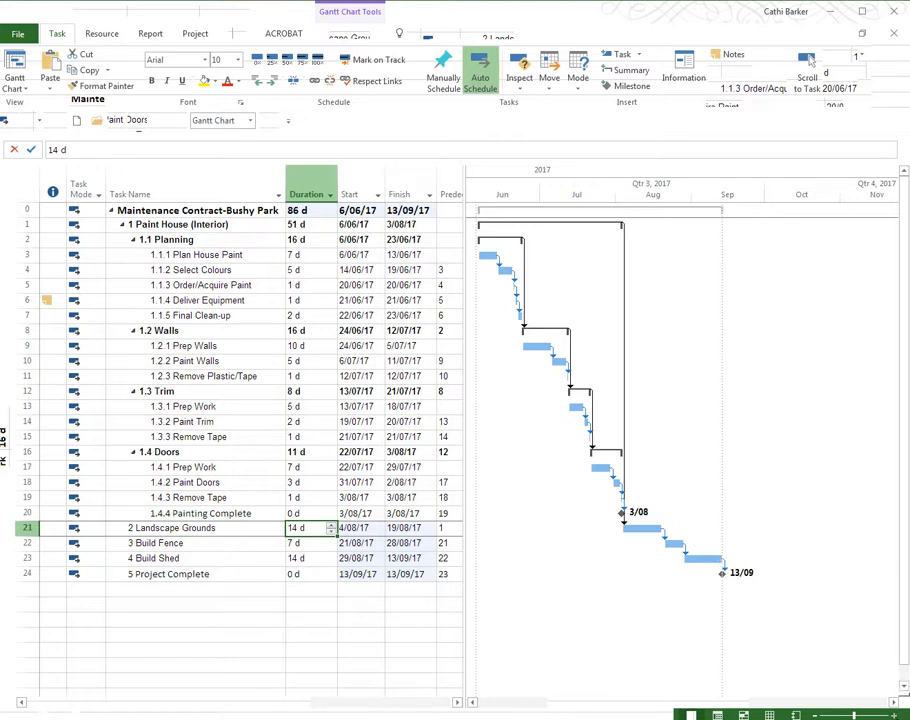
{"action": "left_click", "coordinate": [894, 715]}
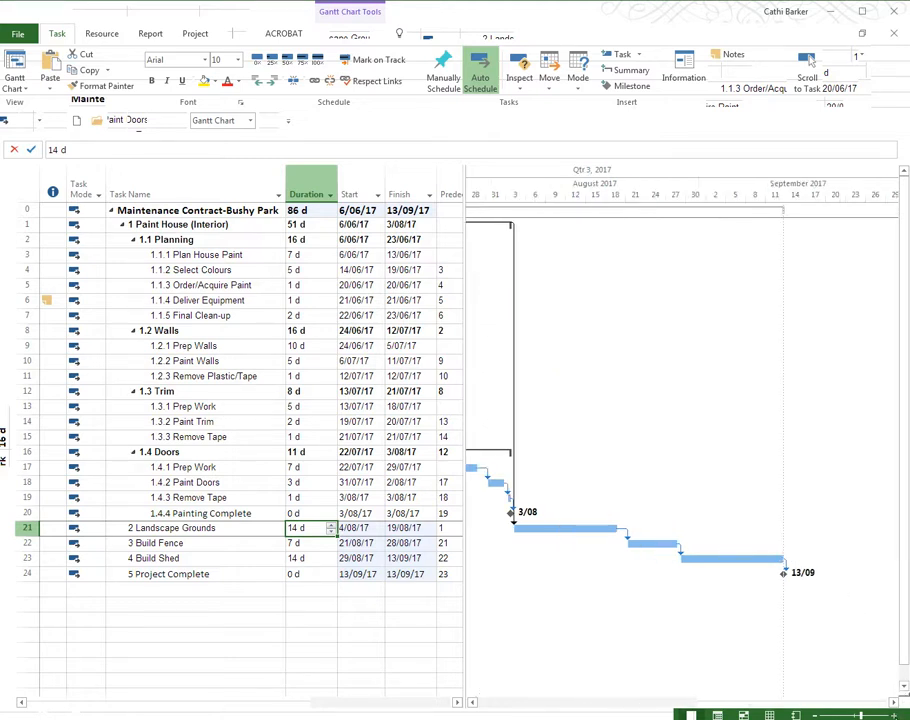
{"action": "left_click", "coordinate": [894, 715]}
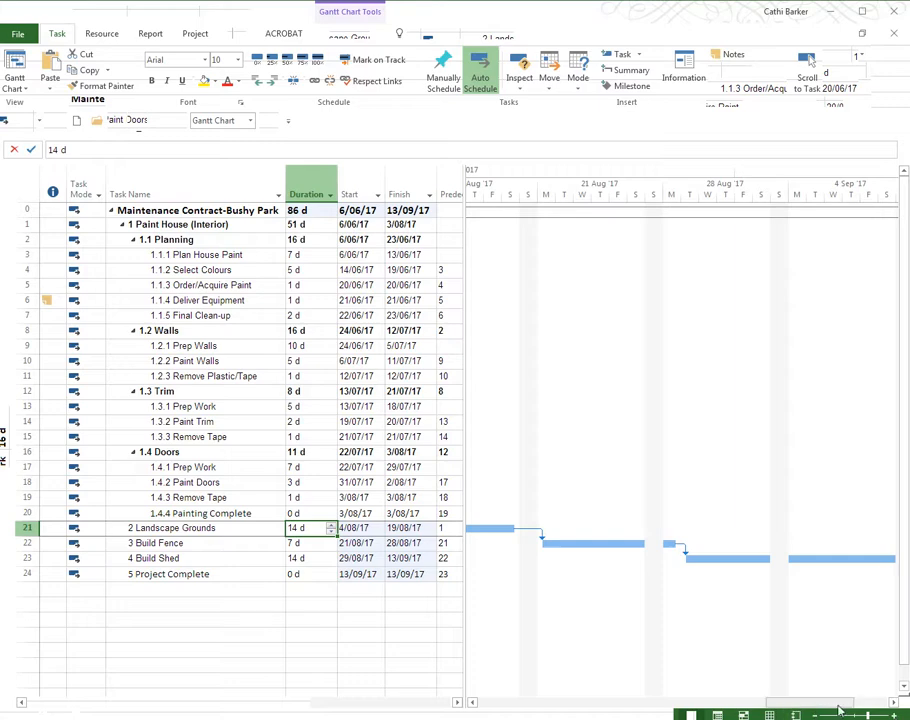
Set the timescale's top tier to Weeks with the label format "Week 1, Week 2, ... (From Start)"
{"action": "double_click", "coordinate": [576, 195]}
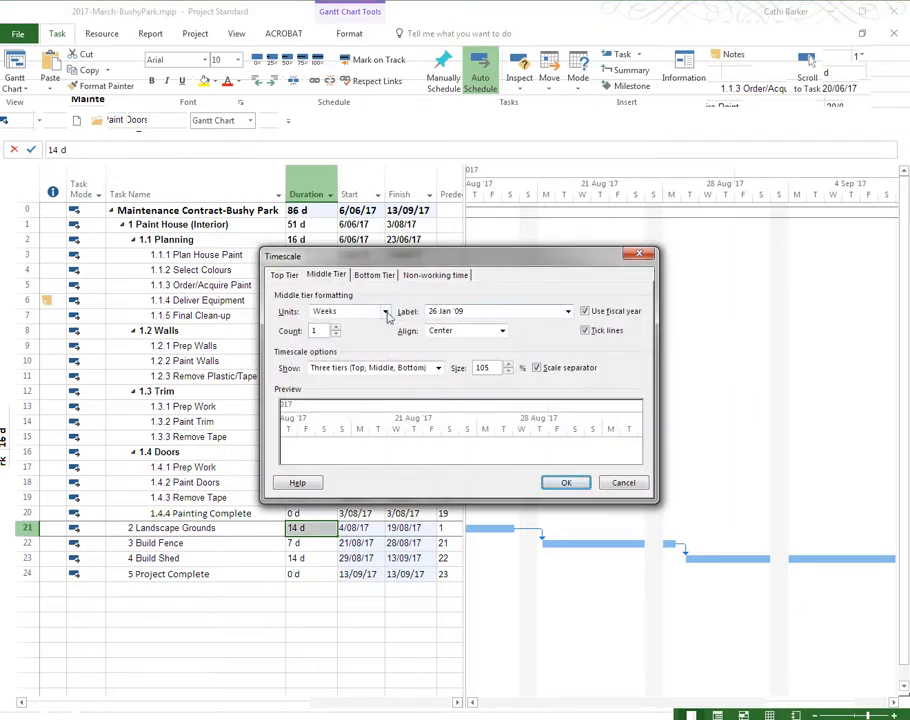
{"action": "left_click", "coordinate": [285, 275]}
{"action": "left_click", "coordinate": [350, 311]}
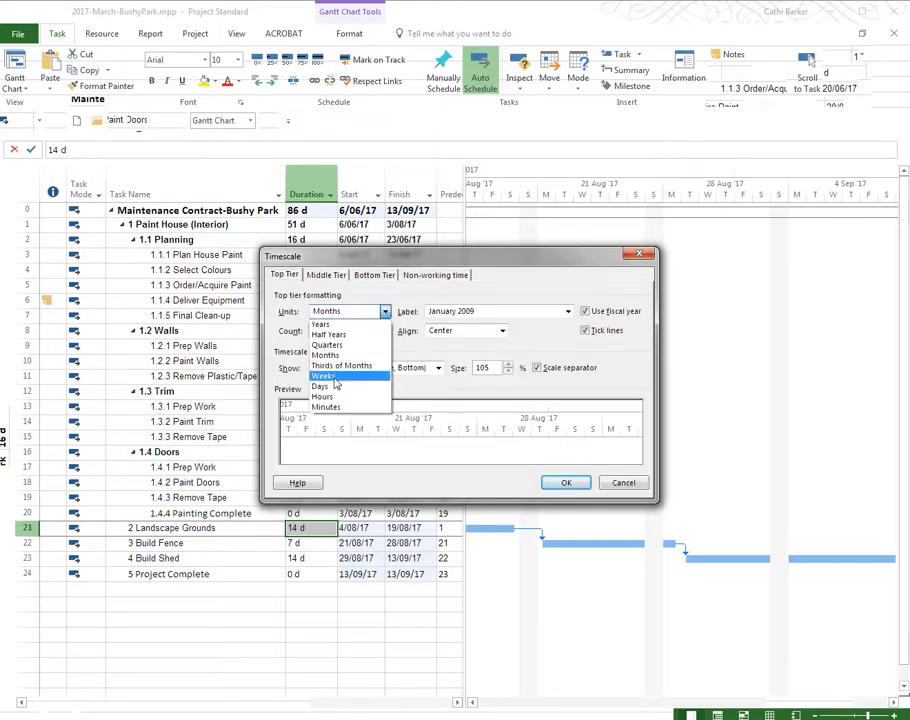
{"action": "left_click", "coordinate": [325, 376]}
{"action": "left_click", "coordinate": [488, 312]}
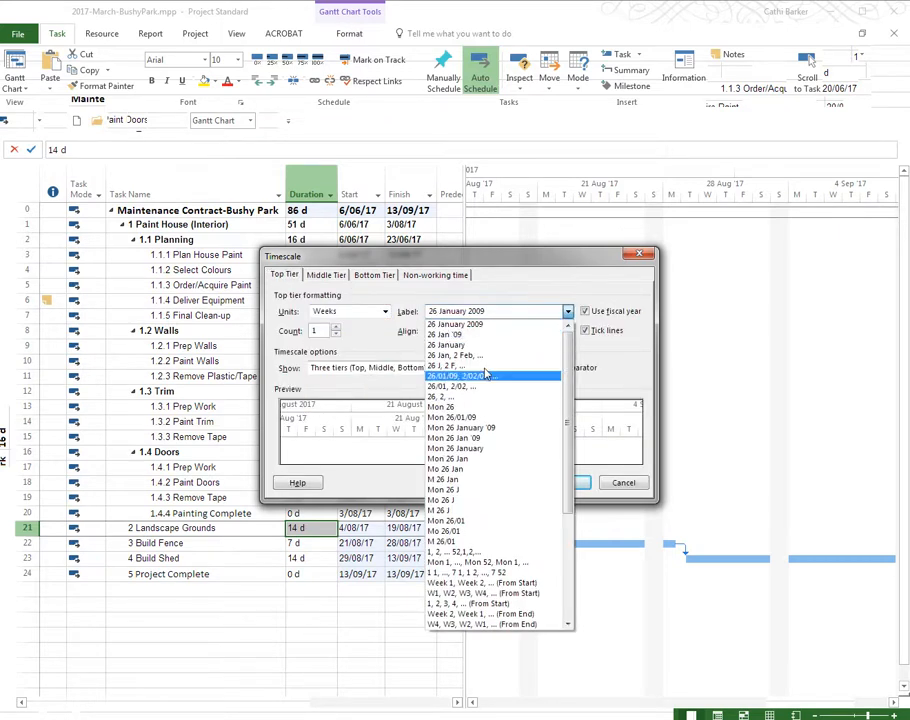
{"action": "left_click", "coordinate": [525, 583]}
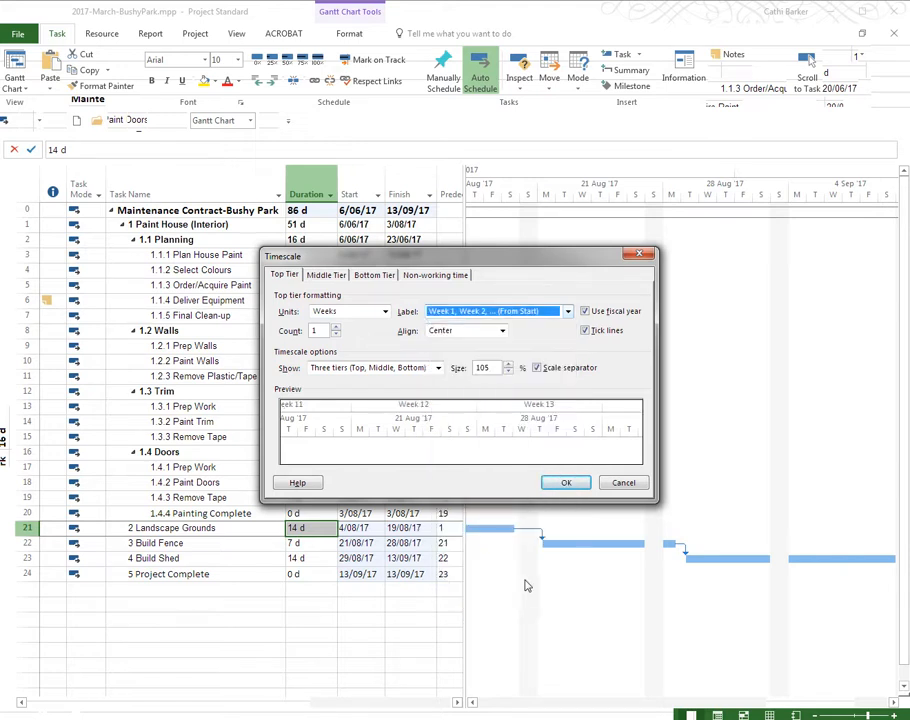
Check the timescale's middle and bottom tiers, set its size to 70%, and apply the timescale settings
{"action": "left_click", "coordinate": [328, 275]}
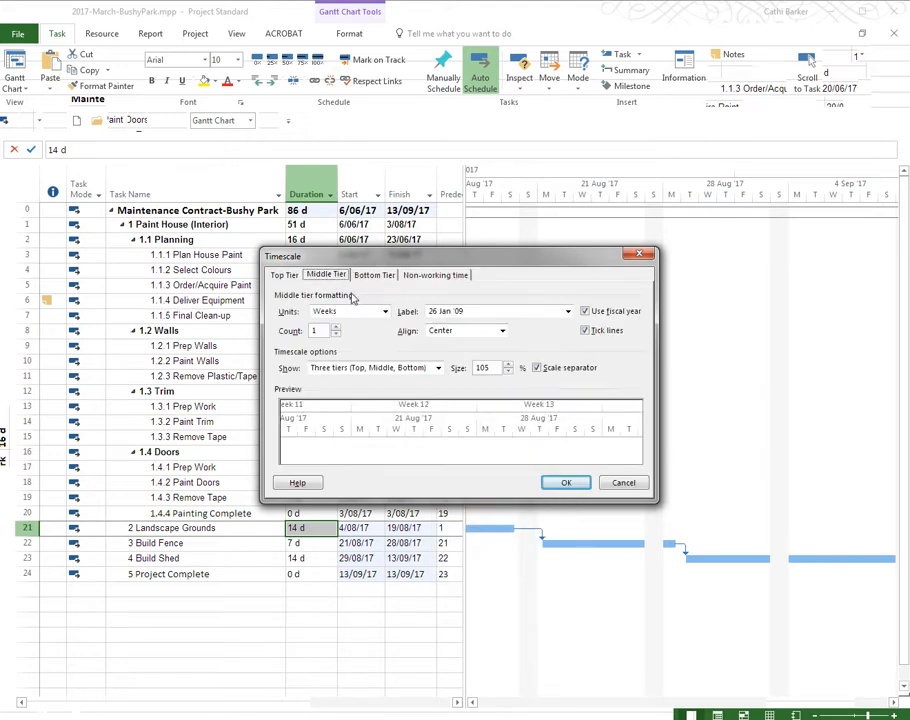
{"action": "left_click", "coordinate": [372, 276]}
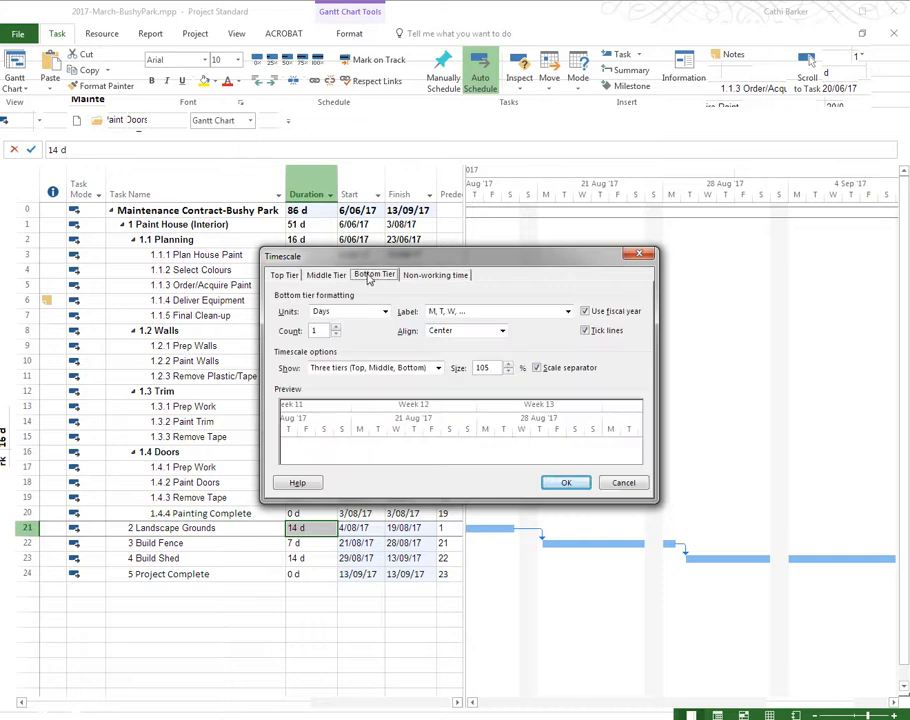
{"action": "double_click", "coordinate": [461, 368]}
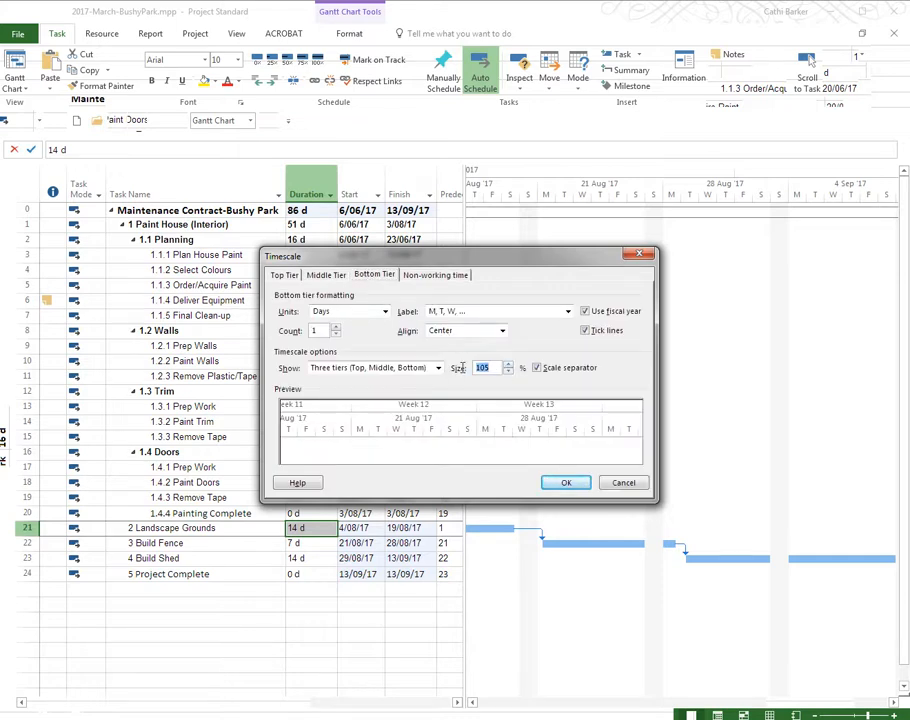
{"action": "type", "text": "70"}
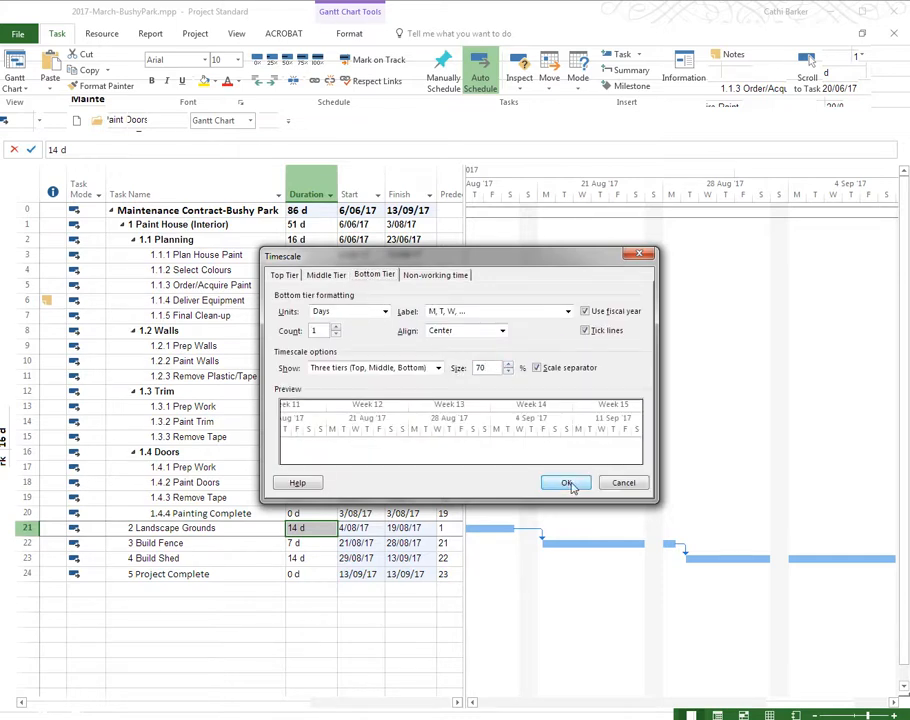
{"action": "left_click", "coordinate": [568, 482]}
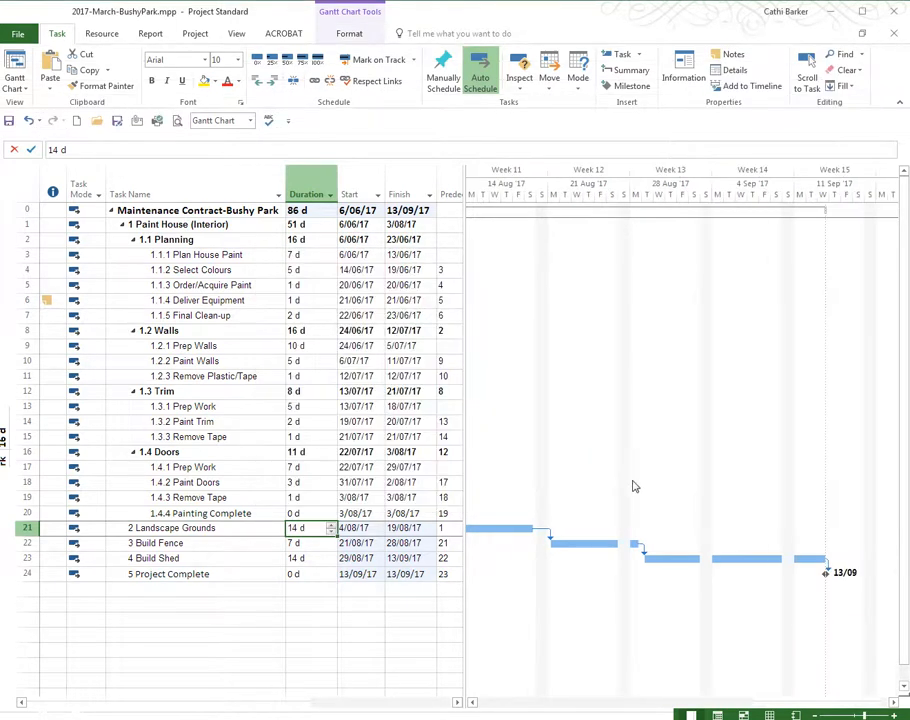
Use Scroll to Task to bring the Gantt bars of Remove Tape under Doors and Select Colours under Planning into view
{"action": "left_click", "coordinate": [727, 704]}
{"action": "left_click_drag", "start_coordinate": [650, 705], "coordinate": [512, 695]}
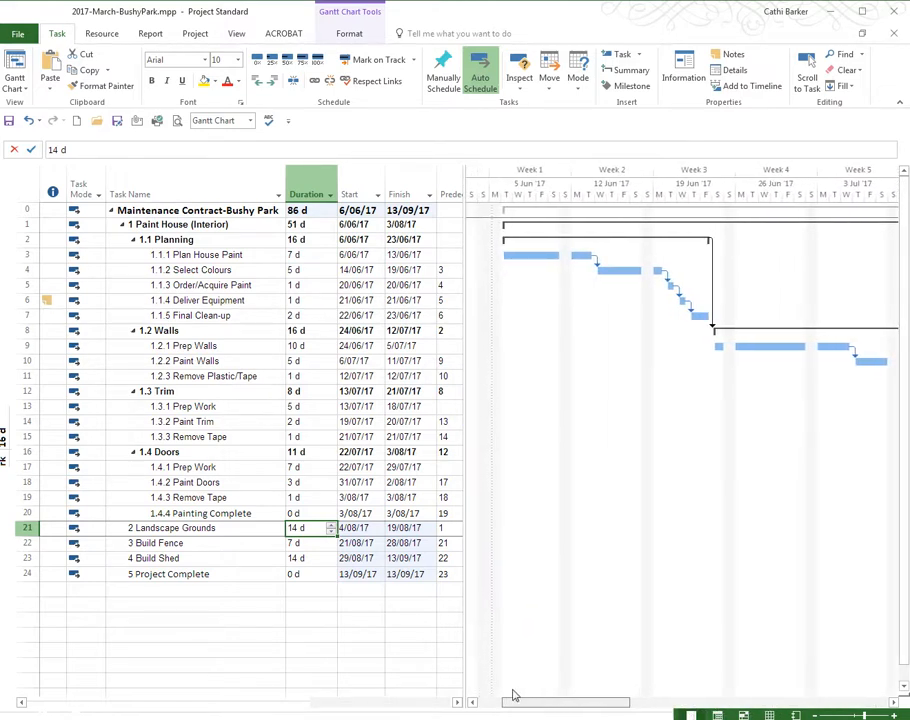
{"action": "left_click", "coordinate": [231, 270]}
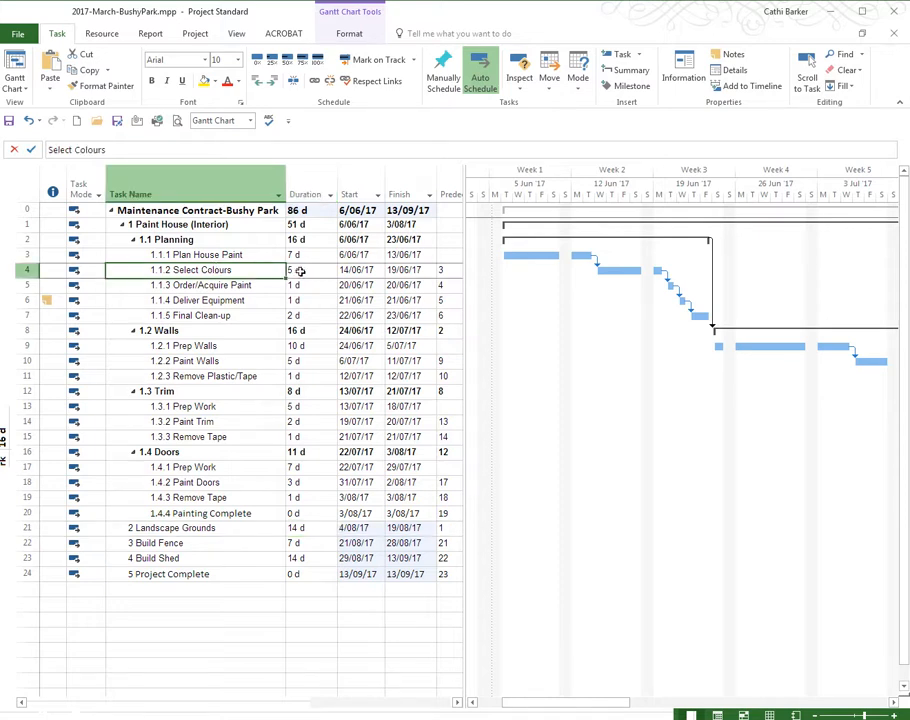
{"action": "left_click", "coordinate": [240, 469]}
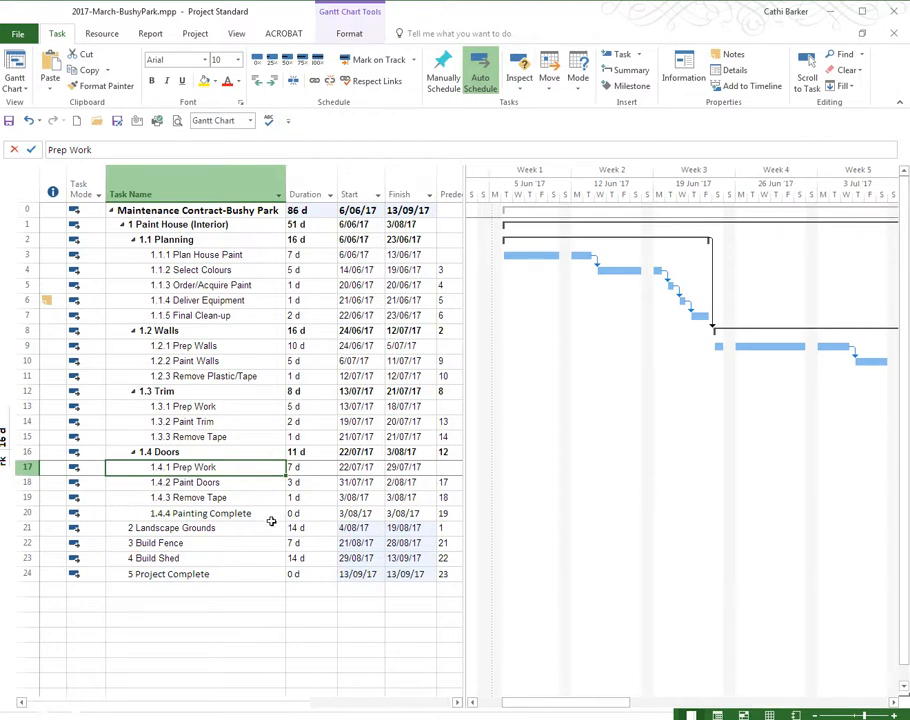
{"action": "left_click", "coordinate": [230, 498]}
{"action": "left_click", "coordinate": [234, 469]}
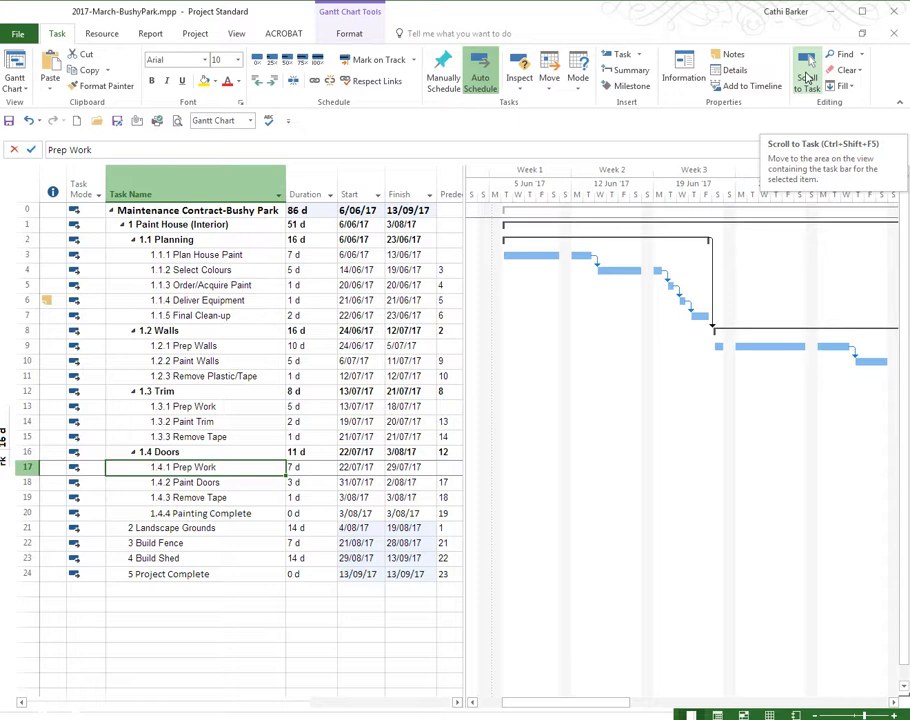
{"action": "left_click", "coordinate": [230, 497]}
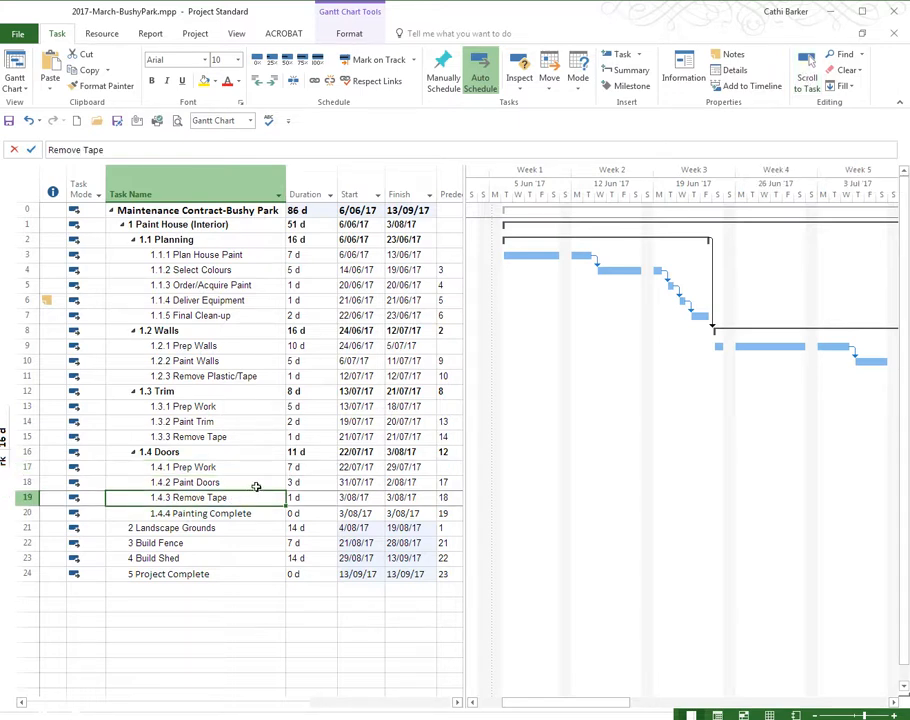
{"action": "left_click", "coordinate": [808, 75]}
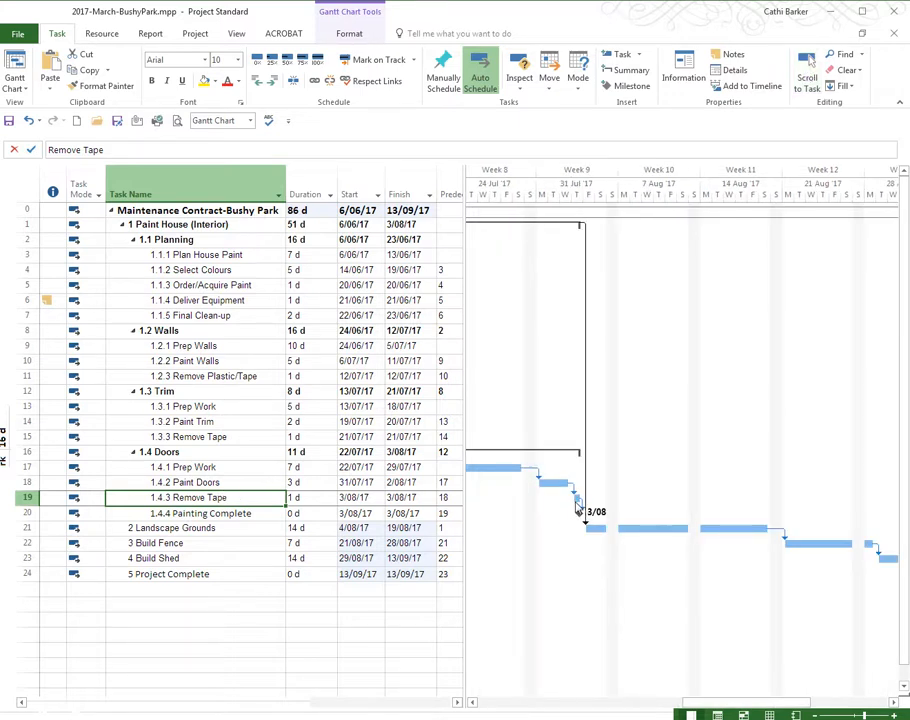
{"action": "left_click", "coordinate": [236, 270]}
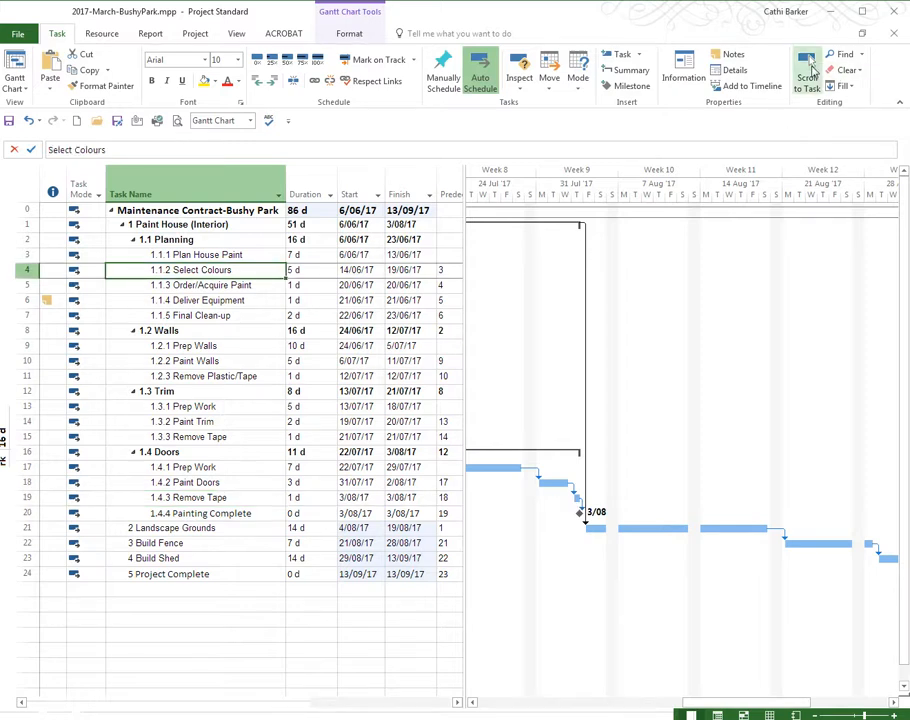
{"action": "left_click", "coordinate": [810, 74]}
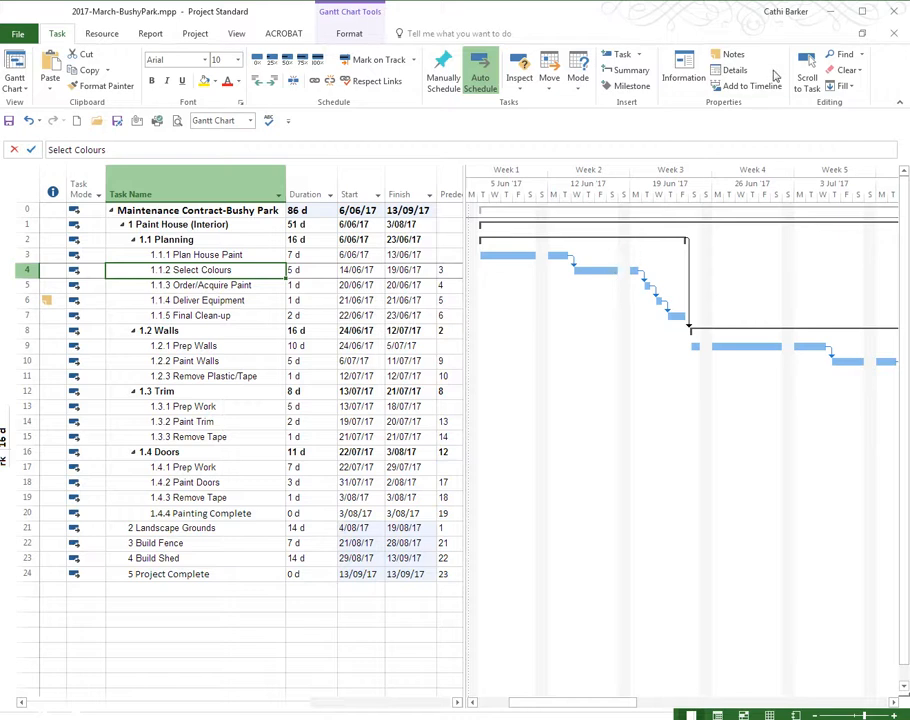
Add the Scroll to Task command to the Quick Access Toolbar
{"action": "right_click", "coordinate": [806, 74]}
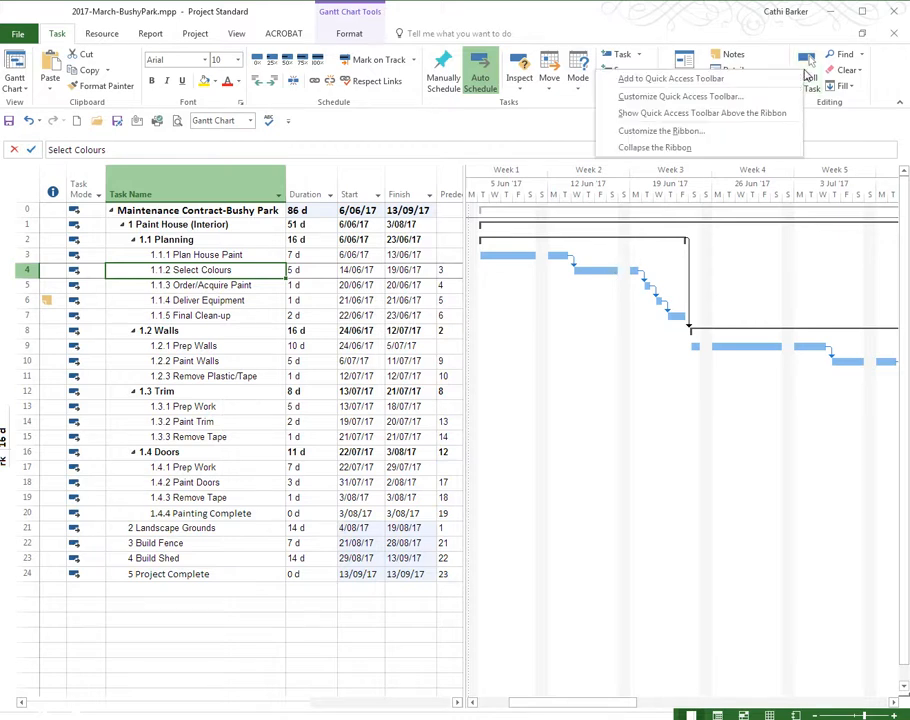
{"action": "left_click", "coordinate": [640, 79]}
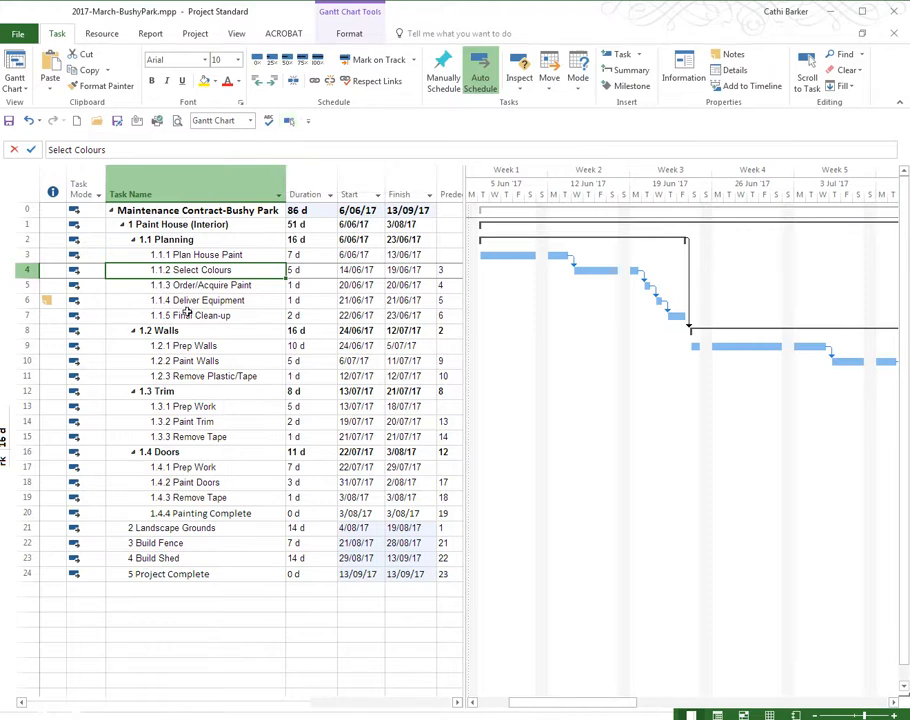
Scroll to the Gantt bars of Paint Walls, Prep Work under Doors, Painting Complete, Build Shed and Plan House Paint, one after another
{"action": "left_click", "coordinate": [212, 360]}
{"action": "left_click", "coordinate": [290, 120]}
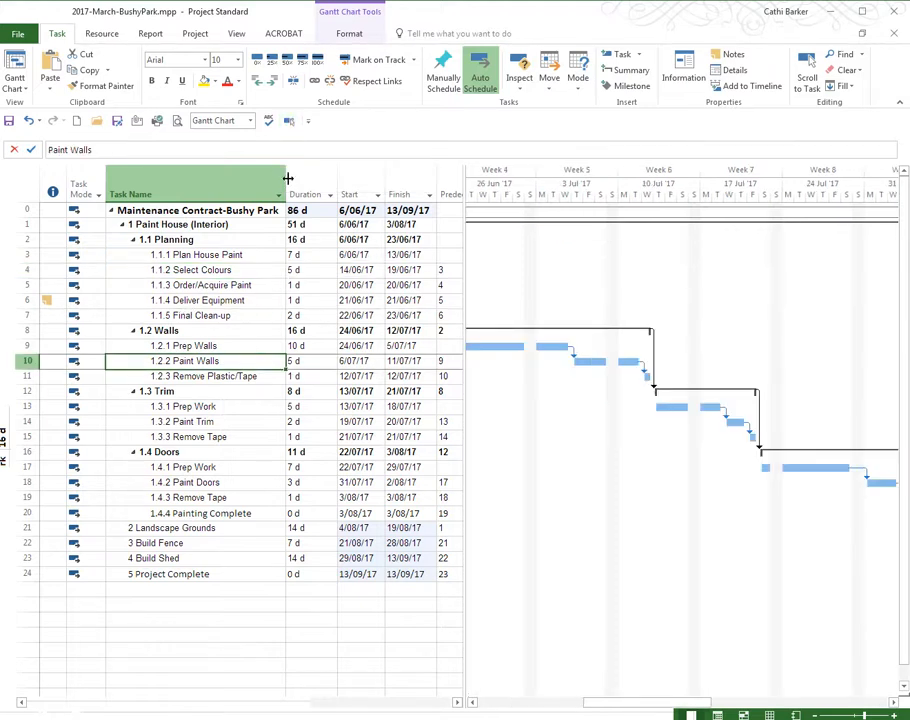
{"action": "left_click", "coordinate": [250, 466]}
{"action": "left_click", "coordinate": [289, 121]}
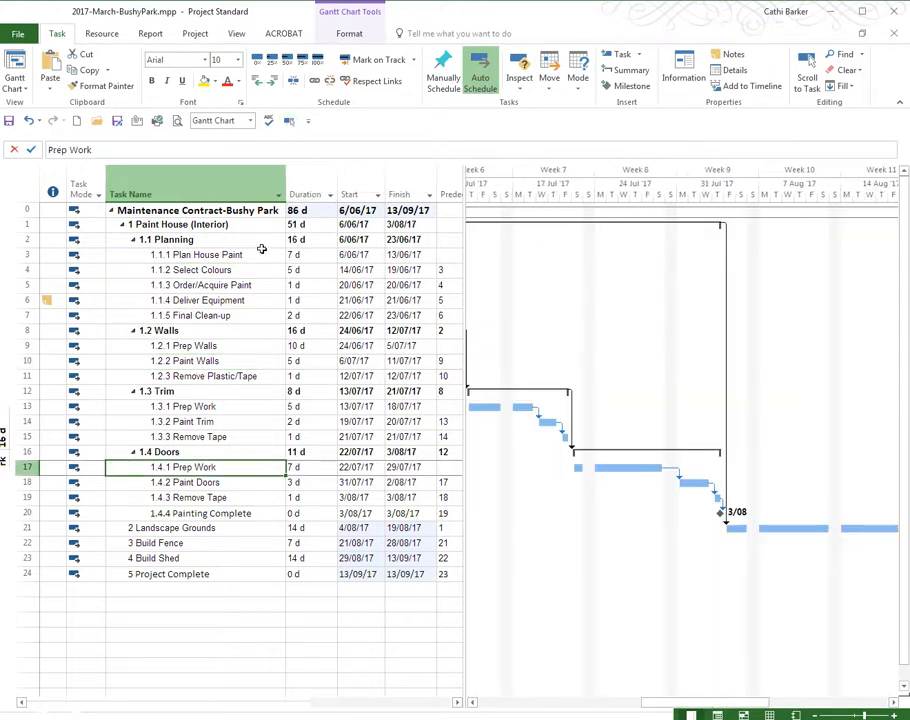
{"action": "left_click", "coordinate": [238, 512]}
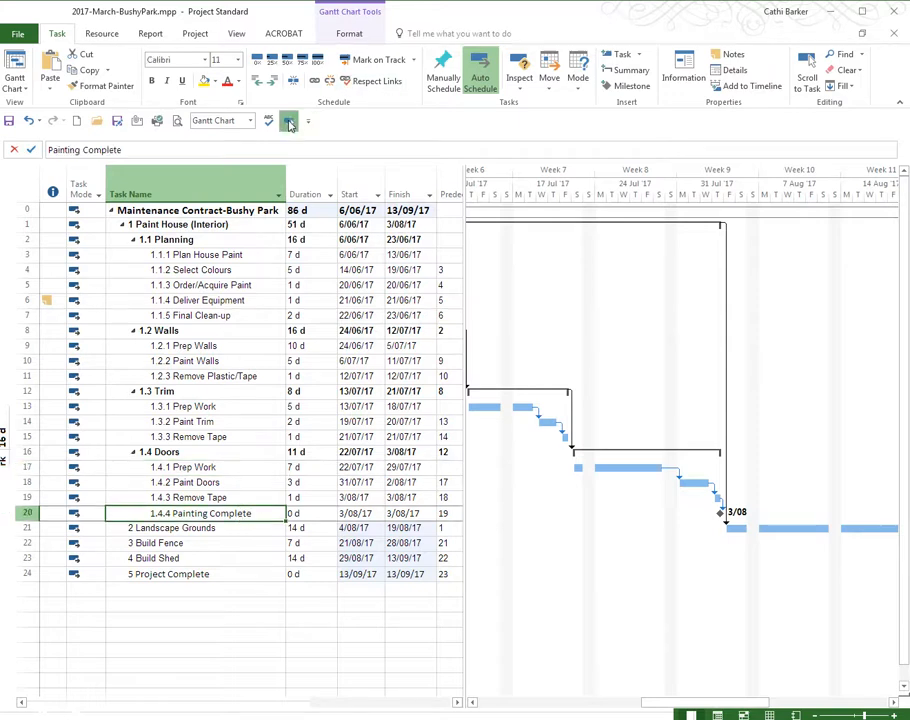
{"action": "left_click", "coordinate": [205, 558]}
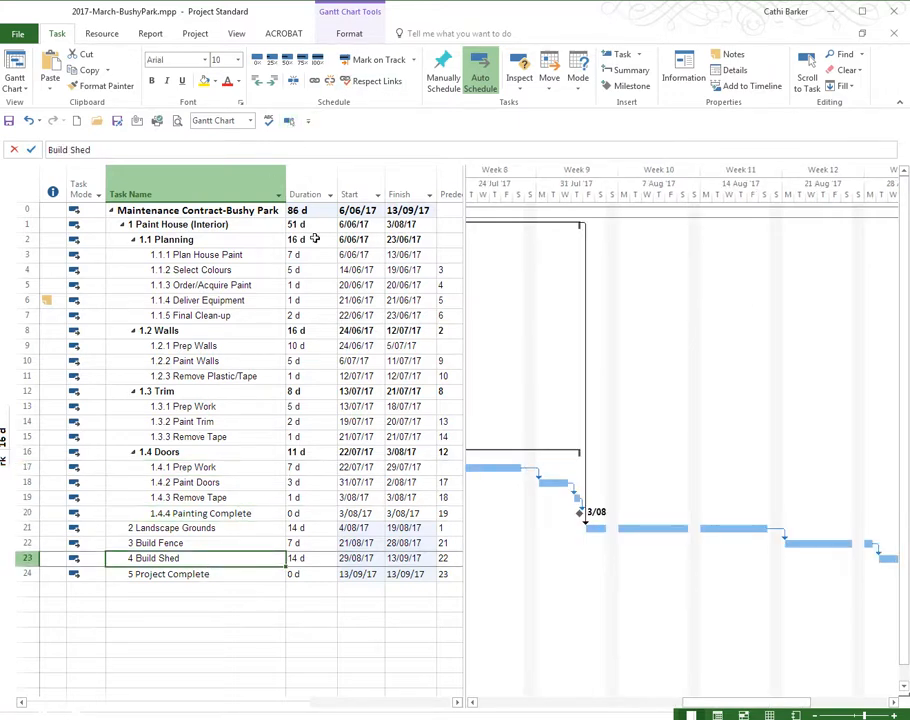
{"action": "left_click", "coordinate": [289, 120]}
{"action": "left_click", "coordinate": [206, 256]}
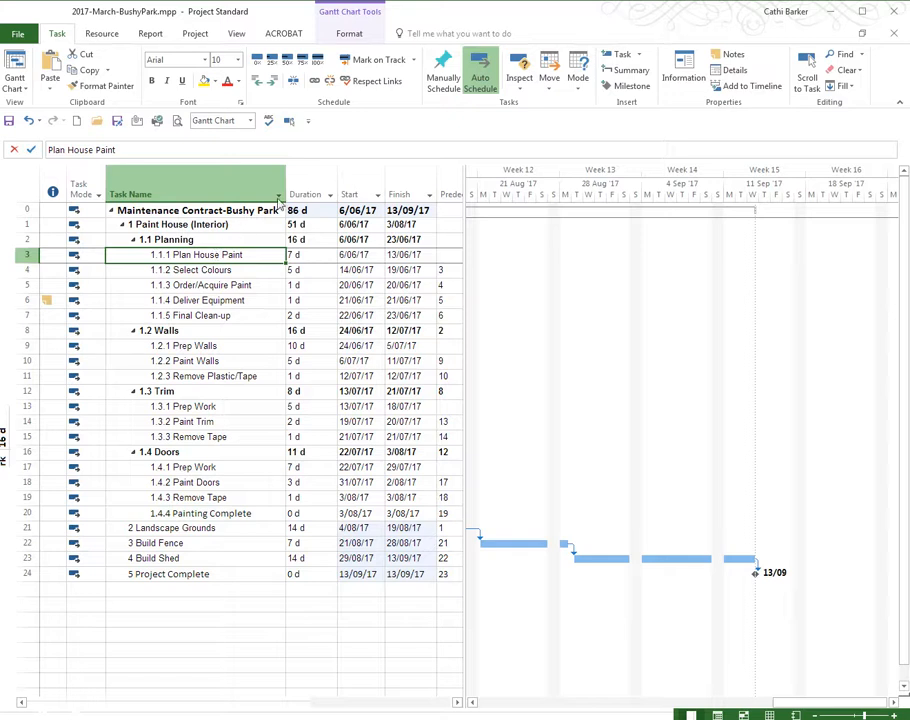
{"action": "left_click", "coordinate": [289, 120]}
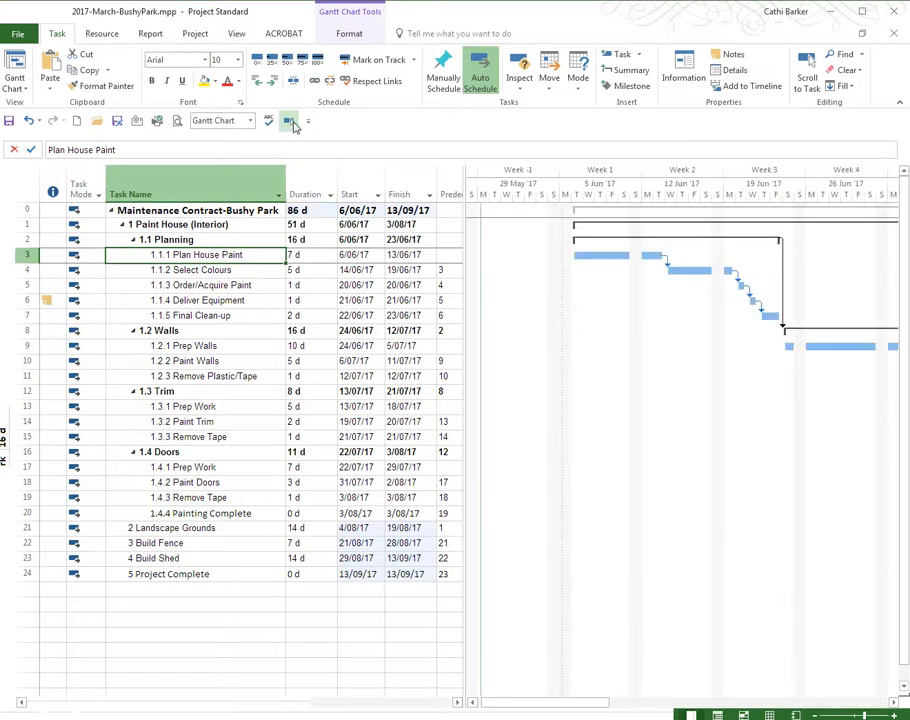